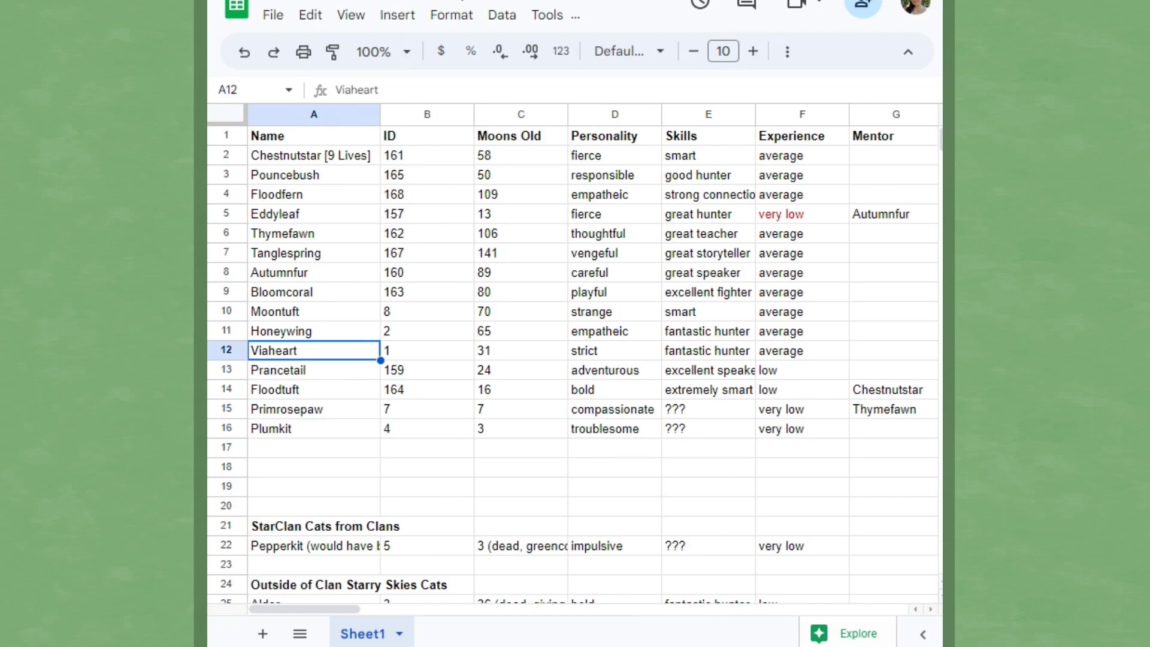
Step: Look through the cat roster's columns from the names across to the relationship, accessory and quick RP notes
{"action": "left_click_drag", "start_coordinate": [320, 609], "coordinate": [482, 616]}
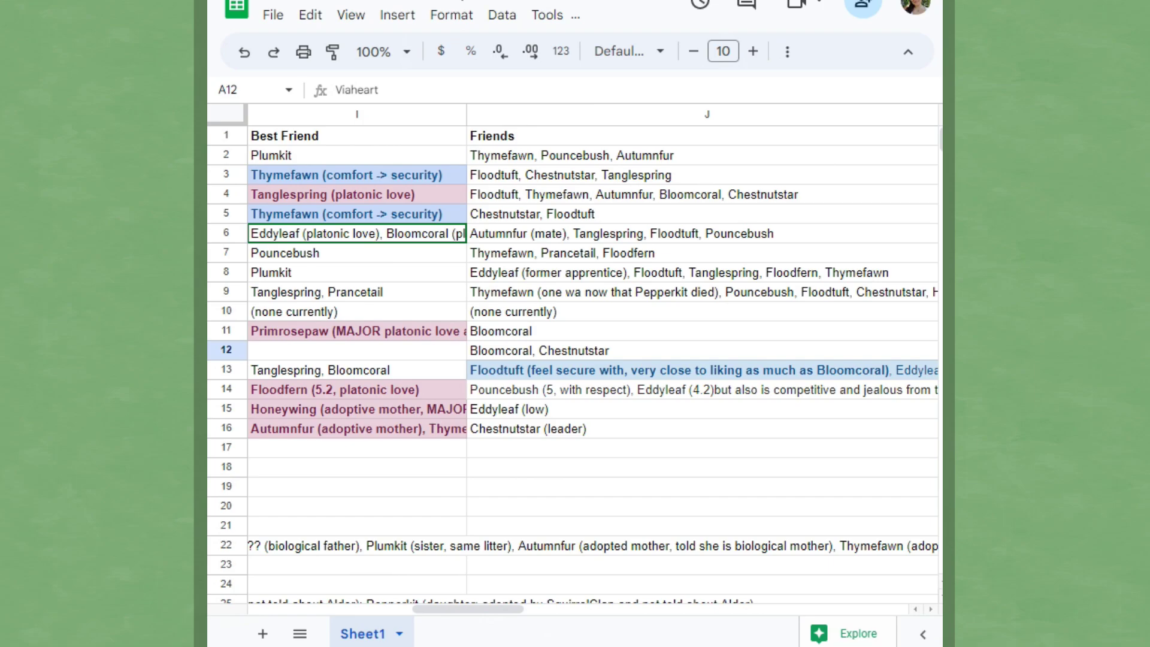
{"action": "left_click_drag", "start_coordinate": [513, 612], "coordinate": [750, 624]}
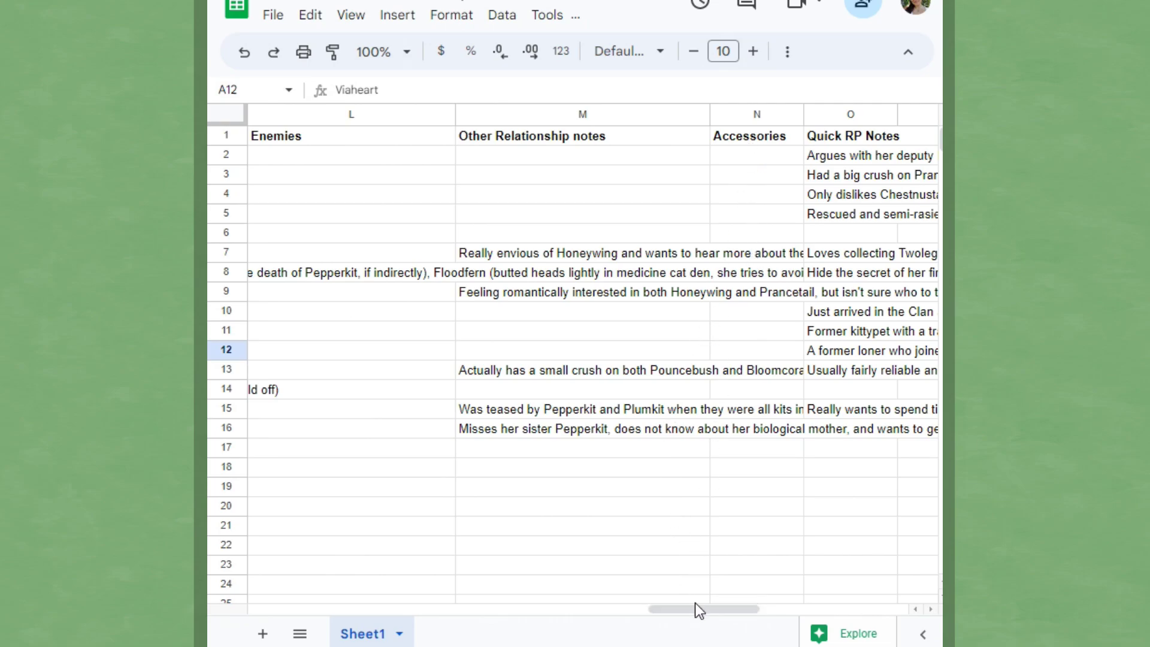
{"action": "left_click_drag", "start_coordinate": [697, 606], "coordinate": [289, 607]}
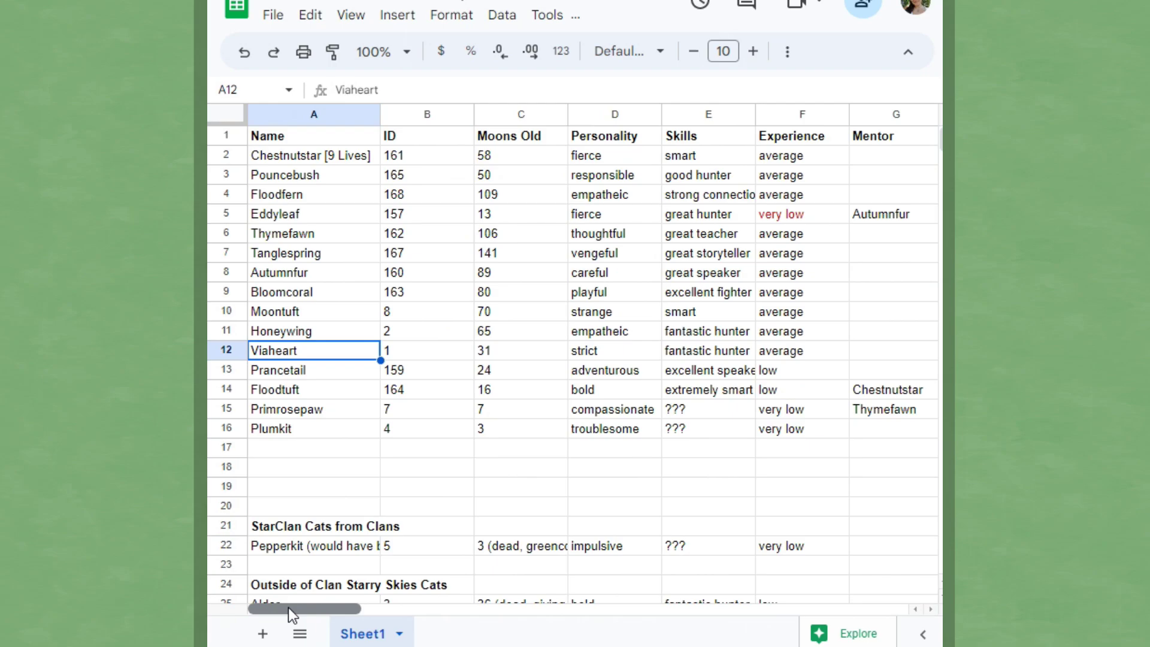
Step: Enter "Green collar" in the Accessories column for Honeywing
{"action": "left_click", "coordinate": [687, 335]}
{"action": "key", "text": "Right"}
{"action": "key", "text": "Right"}
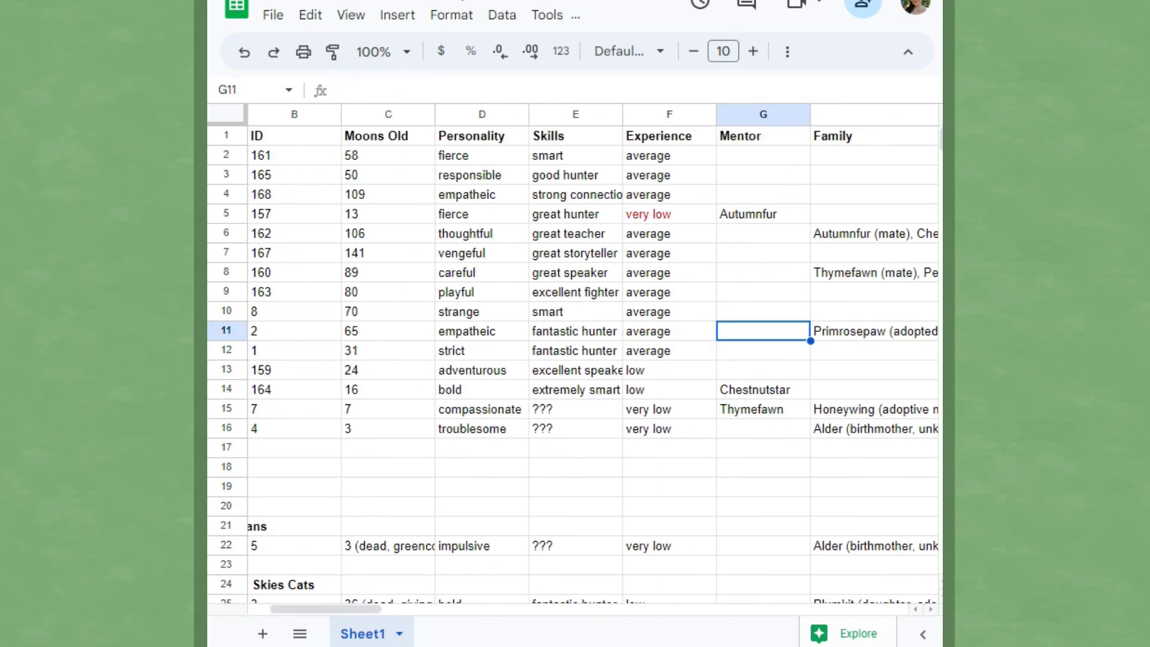
{"action": "key", "text": "Right"}
{"action": "key", "text": "Right"}
{"action": "key", "text": "Right"}
{"action": "key", "text": "Right"}
{"action": "key", "text": "Right"}
{"action": "key", "text": "Right"}
{"action": "key", "text": "Right"}
{"action": "key", "text": "Right"}
{"action": "key", "text": "Right"}
{"action": "key", "text": "Right"}
{"action": "key", "text": "Left"}
{"action": "key", "text": "Left"}
{"action": "key", "text": "Left"}
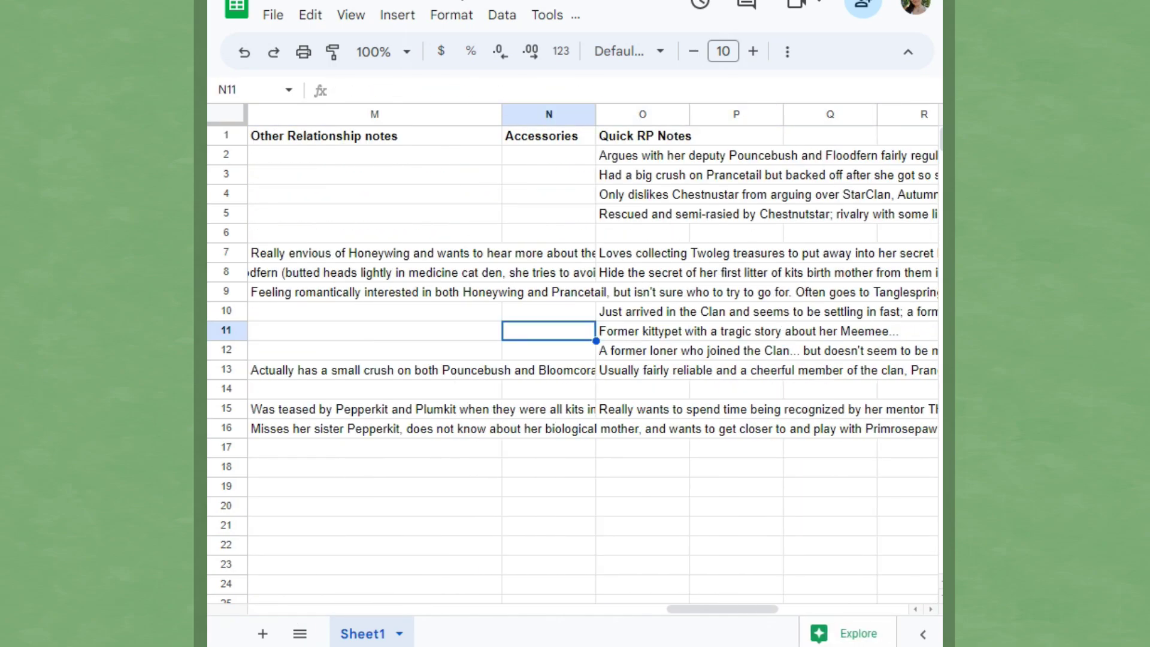
{"action": "type", "text": "Green collar,"}
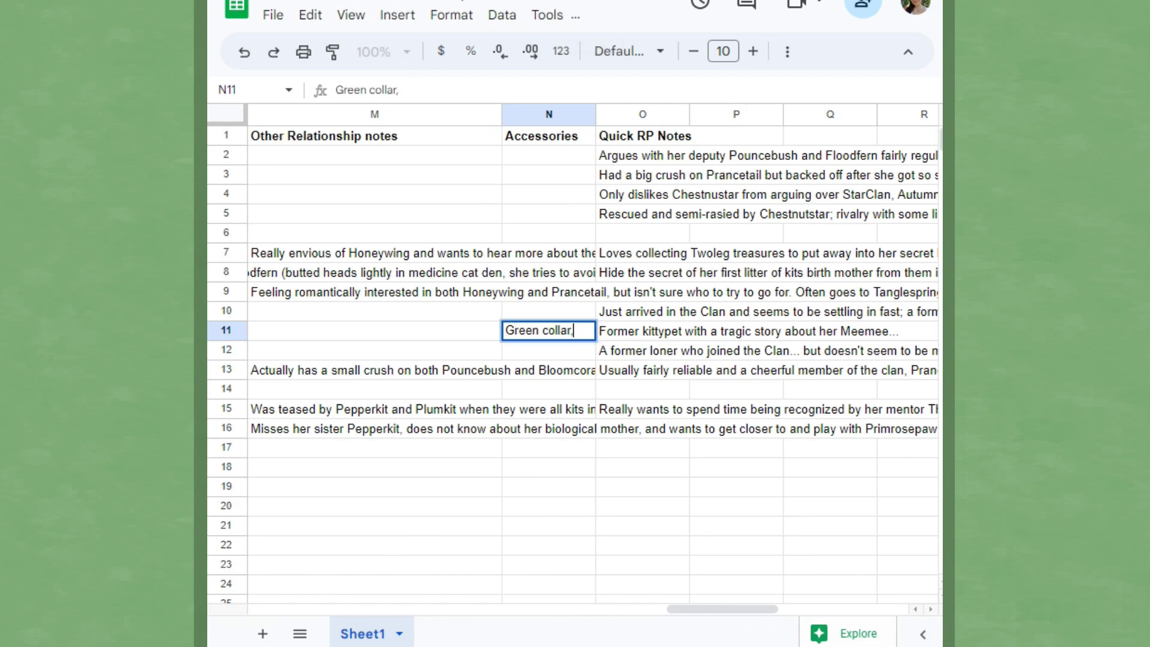
{"action": "key", "text": "BackSpace"}
{"action": "key", "text": "Return"}
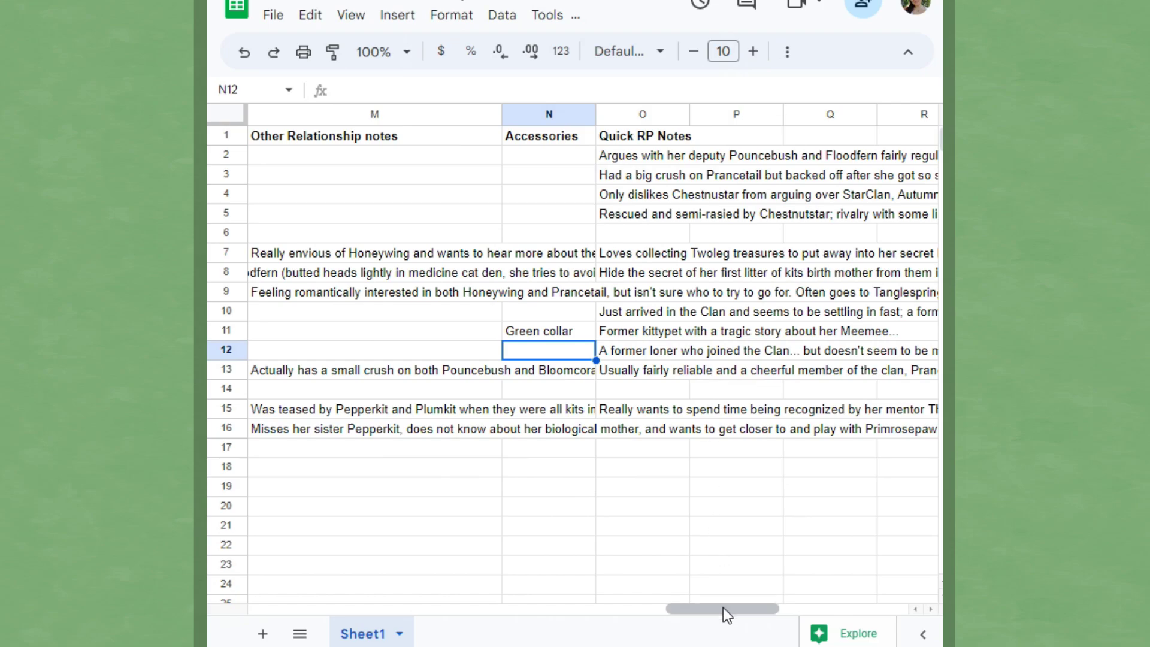
{"action": "left_click_drag", "start_coordinate": [723, 608], "coordinate": [311, 593]}
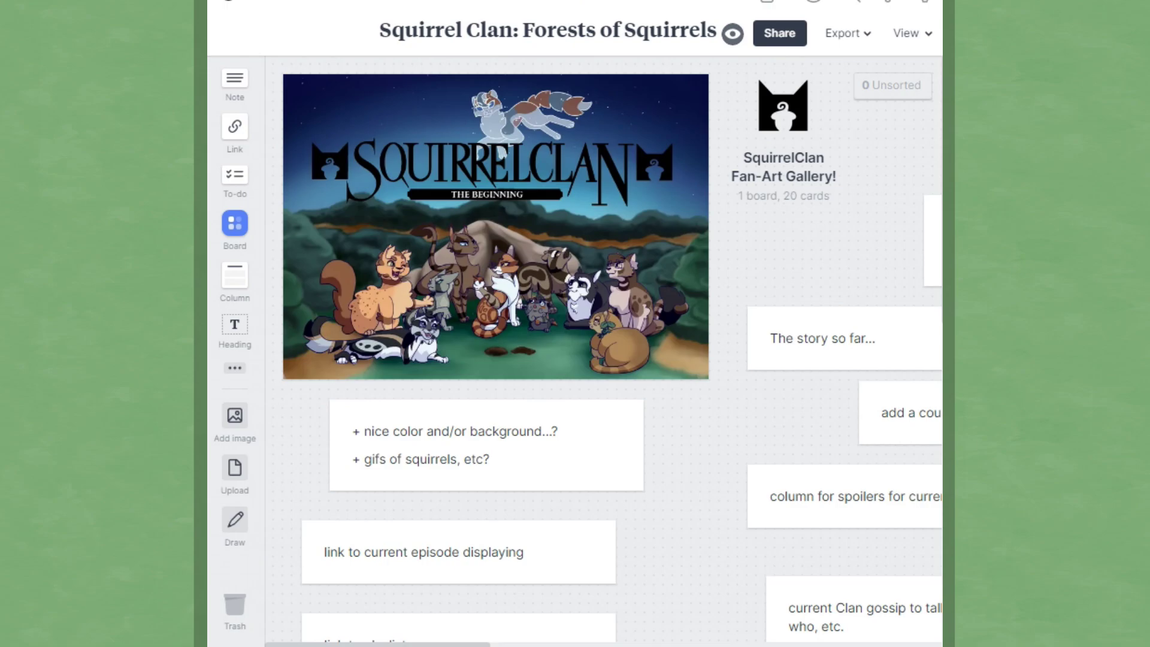
Step: Examine the planning notes on the Squirrel Clan: Forests of Squirrels board, including the character section and the episode page ideas
{"action": "scroll", "coordinate": [683, 465], "scroll_direction": "down", "scroll_amount": 5}
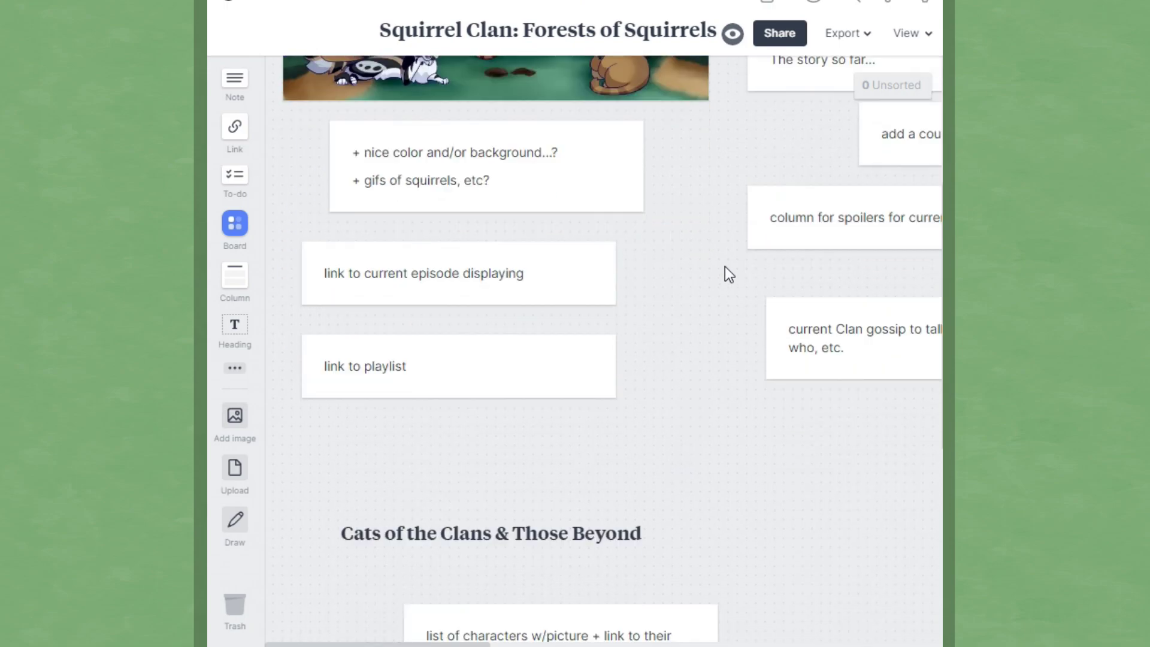
{"action": "scroll", "coordinate": [708, 324], "scroll_direction": "down", "scroll_amount": 7}
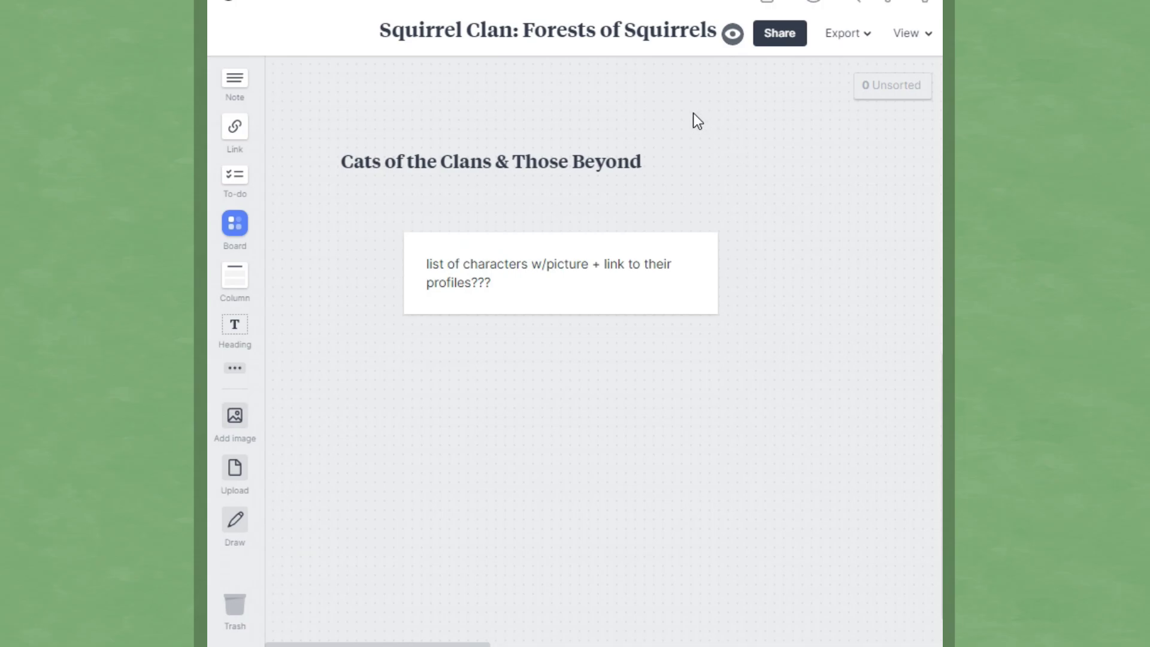
{"action": "left_click_drag", "start_coordinate": [689, 113], "coordinate": [372, 562]}
{"action": "scroll", "coordinate": [438, 344], "scroll_direction": "up", "scroll_amount": 4}
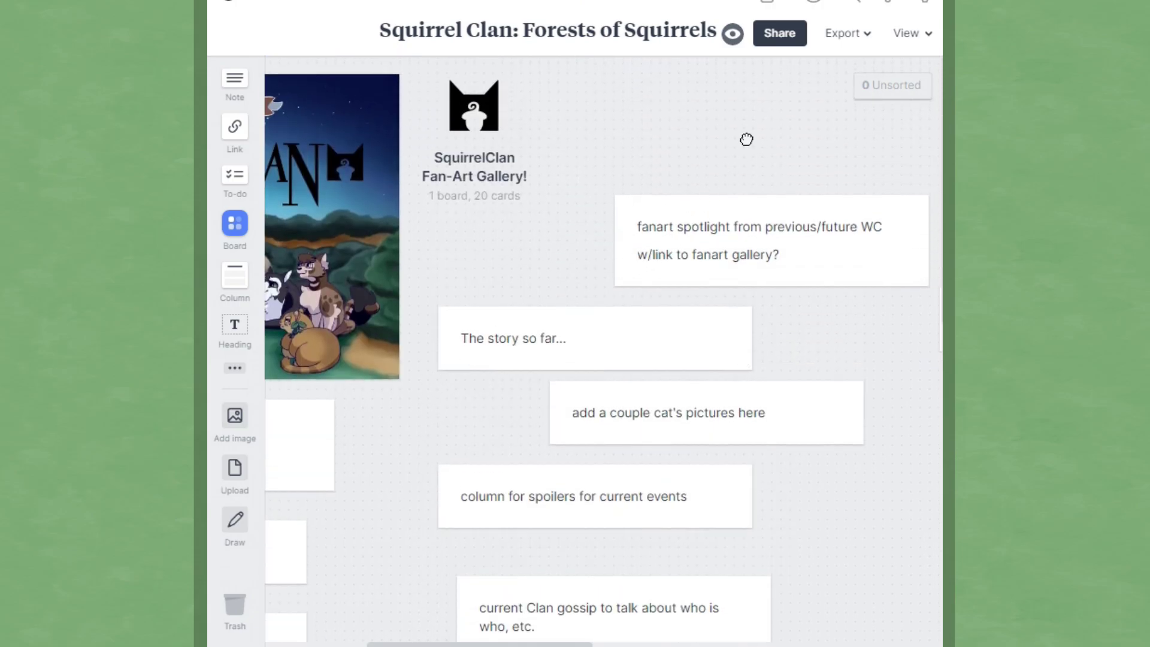
{"action": "left_click_drag", "start_coordinate": [745, 142], "coordinate": [645, 102]}
{"action": "scroll", "coordinate": [521, 135], "scroll_direction": "up", "scroll_amount": 1}
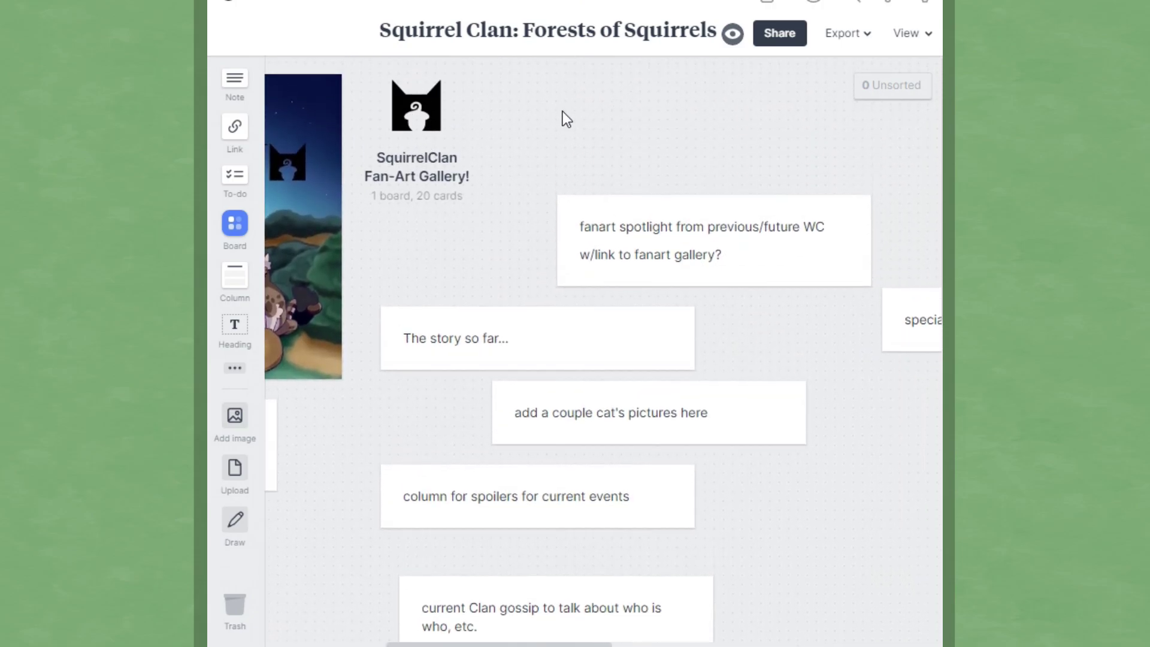
{"action": "scroll", "coordinate": [783, 475], "scroll_direction": "down", "scroll_amount": 3}
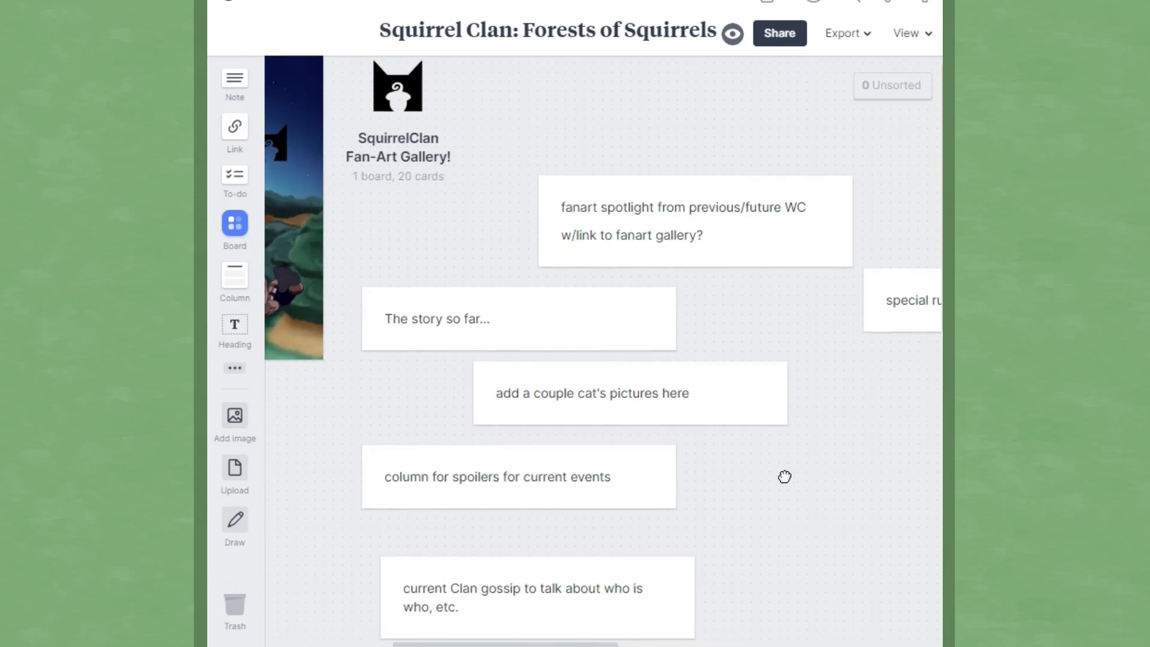
{"action": "scroll", "coordinate": [462, 249], "scroll_direction": "right", "scroll_amount": 3}
{"action": "scroll", "coordinate": [629, 393], "scroll_direction": "right", "scroll_amount": 8}
{"action": "scroll", "coordinate": [742, 144], "scroll_direction": "down", "scroll_amount": 3}
{"action": "scroll", "coordinate": [743, 144], "scroll_direction": "right", "scroll_amount": 3}
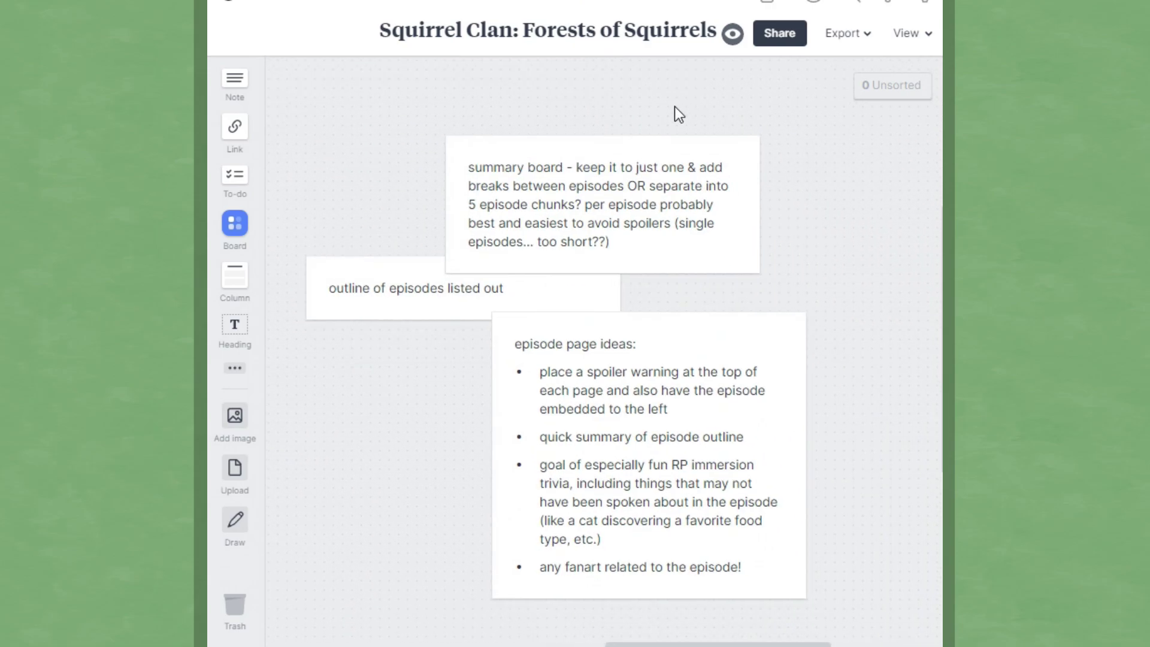
{"action": "scroll", "coordinate": [539, 294], "scroll_direction": "up", "scroll_amount": 5}
{"action": "scroll", "coordinate": [539, 293], "scroll_direction": "left", "scroll_amount": 8}
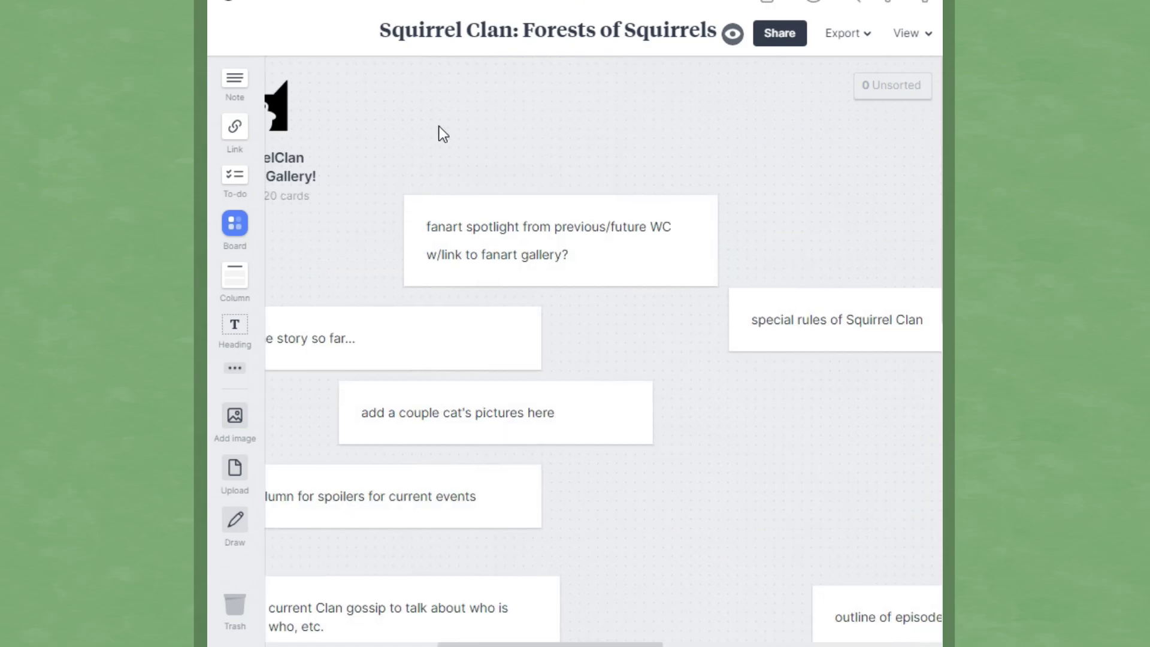
{"action": "scroll", "coordinate": [438, 126], "scroll_direction": "left", "scroll_amount": 8}
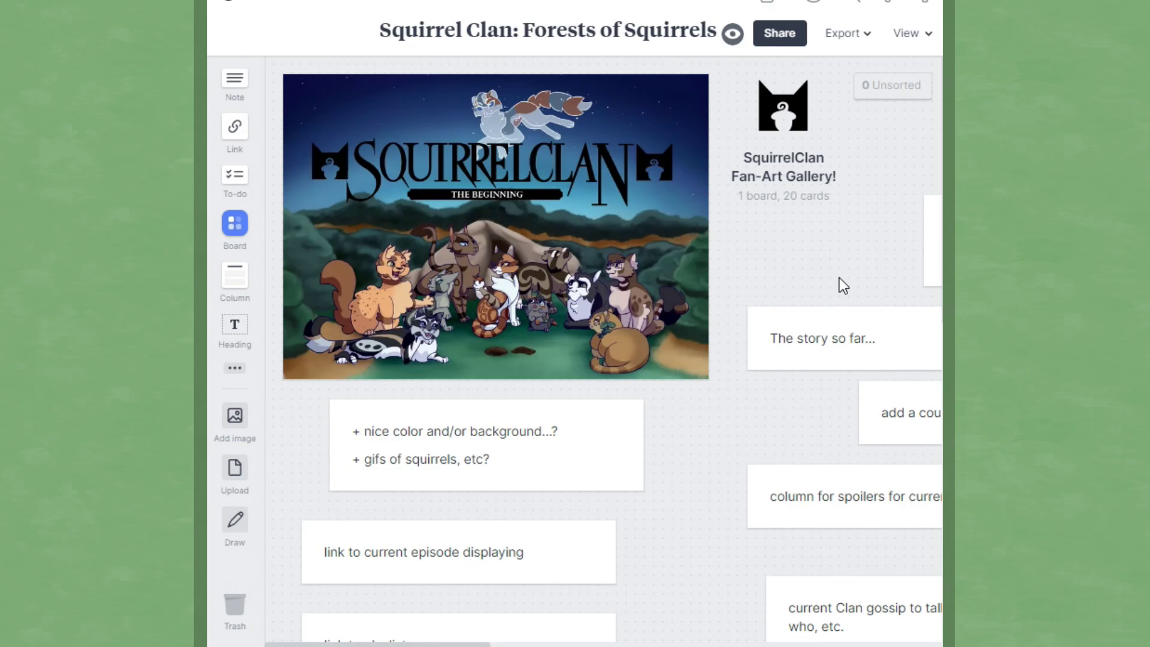
Step: Open the SquirrelClan Fan-Art Gallery board and set its zoom to 100%
{"action": "left_click", "coordinate": [766, 124]}
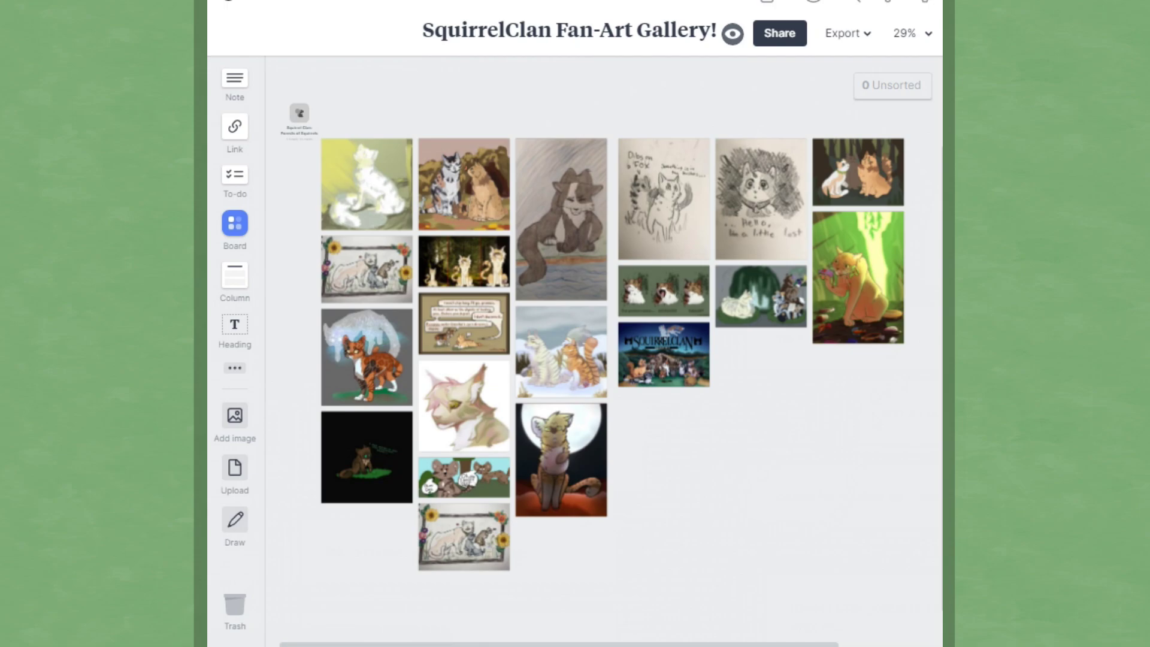
{"action": "left_click", "coordinate": [901, 36]}
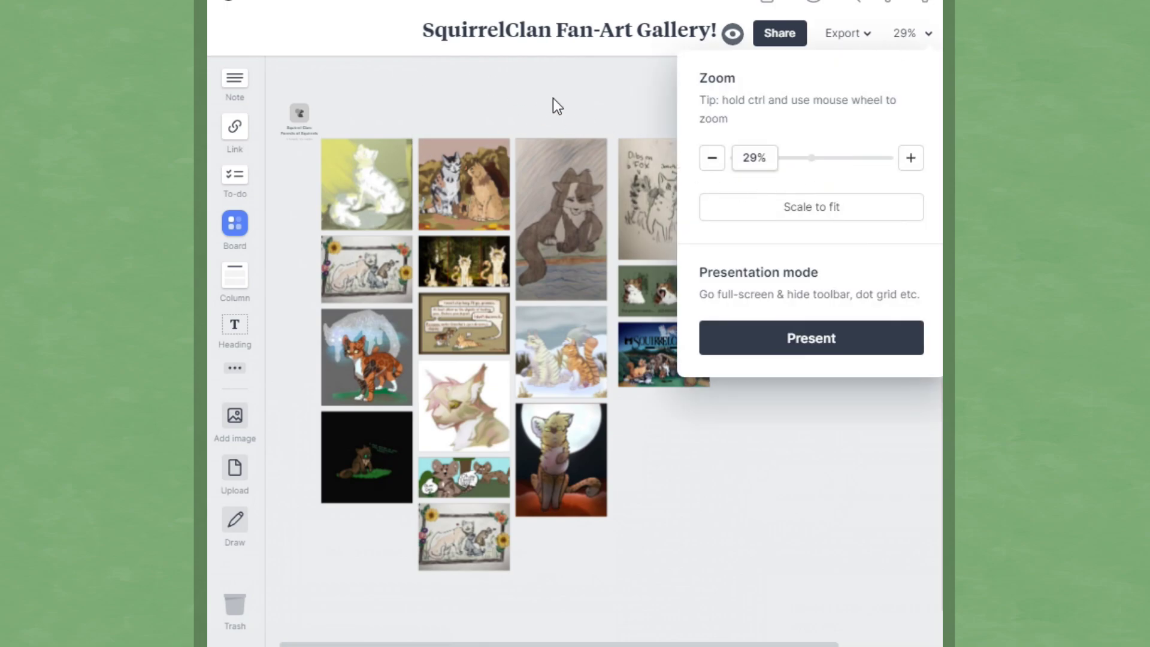
{"action": "left_click", "coordinate": [826, 500]}
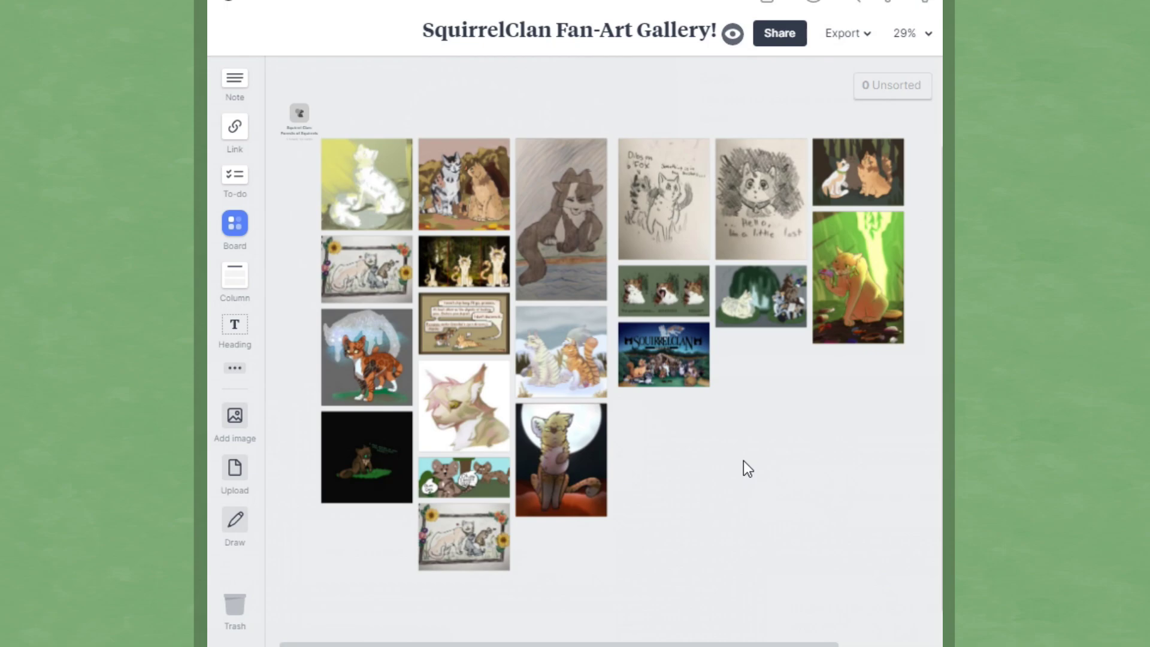
{"action": "left_click", "coordinate": [917, 37]}
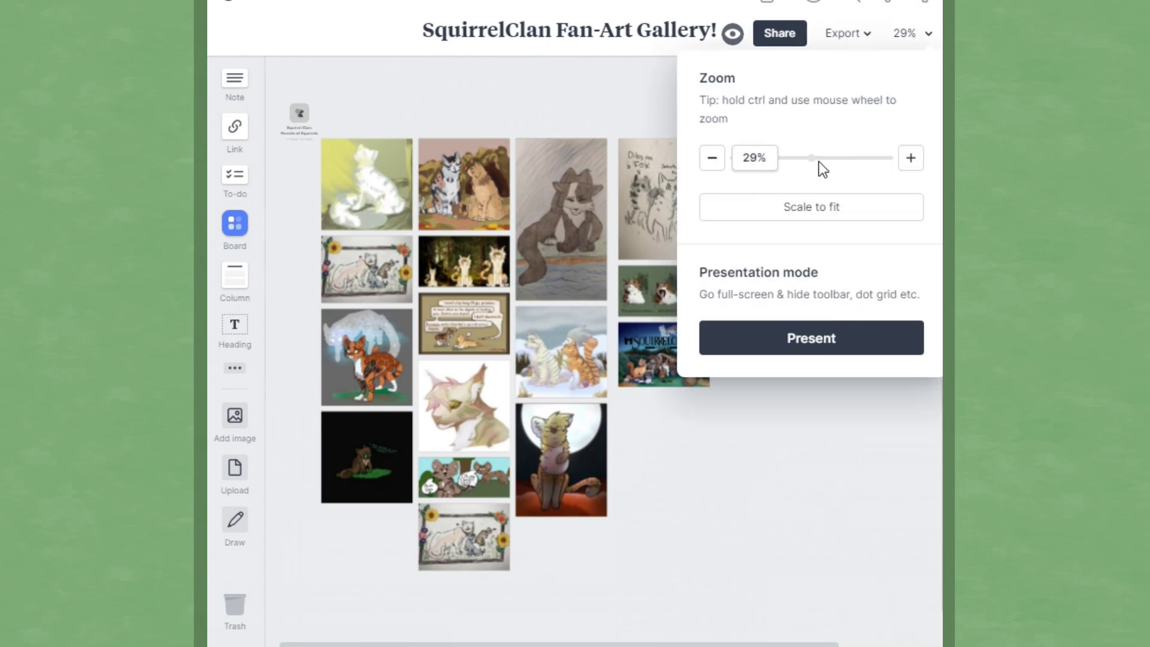
{"action": "left_click", "coordinate": [813, 215]}
{"action": "left_click", "coordinate": [856, 219]}
{"action": "left_click", "coordinate": [538, 343]}
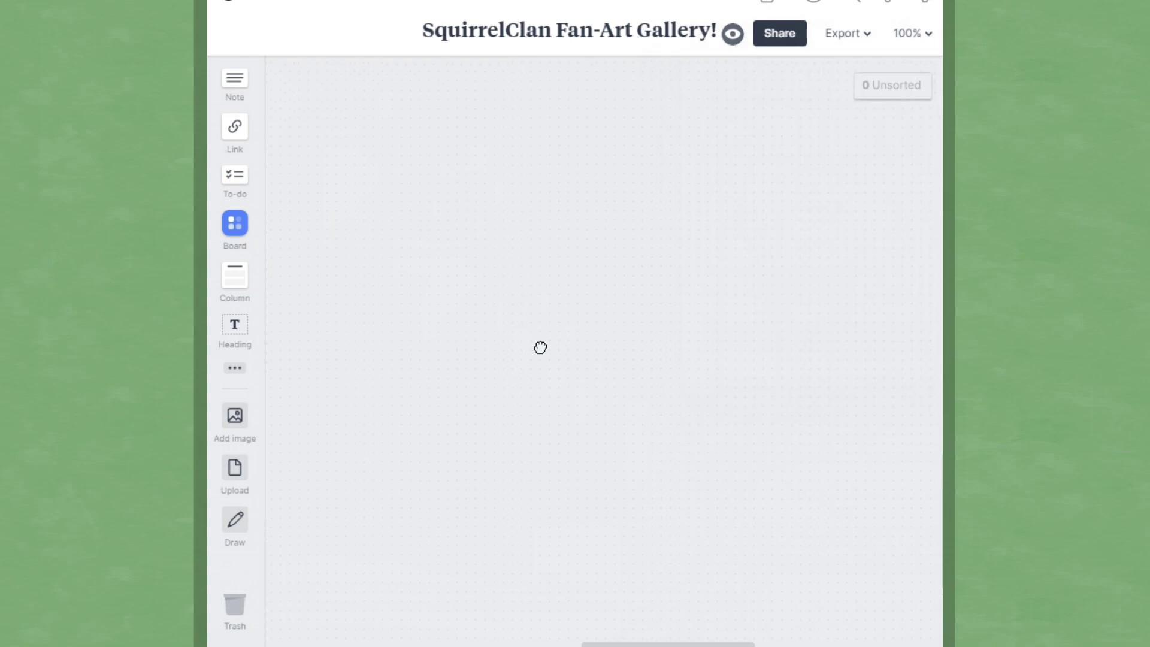
Step: Browse the artwork across the fan-art gallery and return to the Squirrel Clan: Forests of Squirrels board
{"action": "scroll", "coordinate": [678, 285], "scroll_direction": "right", "scroll_amount": 4}
{"action": "scroll", "coordinate": [699, 369], "scroll_direction": "up", "scroll_amount": 6}
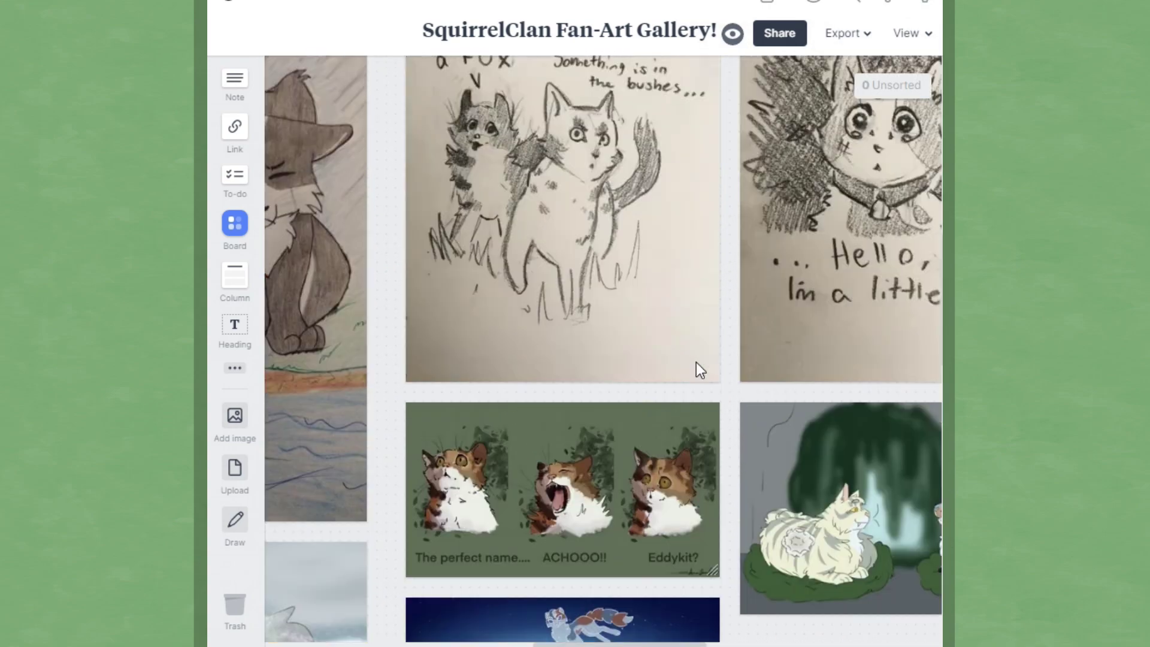
{"action": "scroll", "coordinate": [816, 390], "scroll_direction": "right", "scroll_amount": 7}
{"action": "scroll", "coordinate": [473, 276], "scroll_direction": "right", "scroll_amount": 4}
{"action": "scroll", "coordinate": [461, 311], "scroll_direction": "up", "scroll_amount": 3}
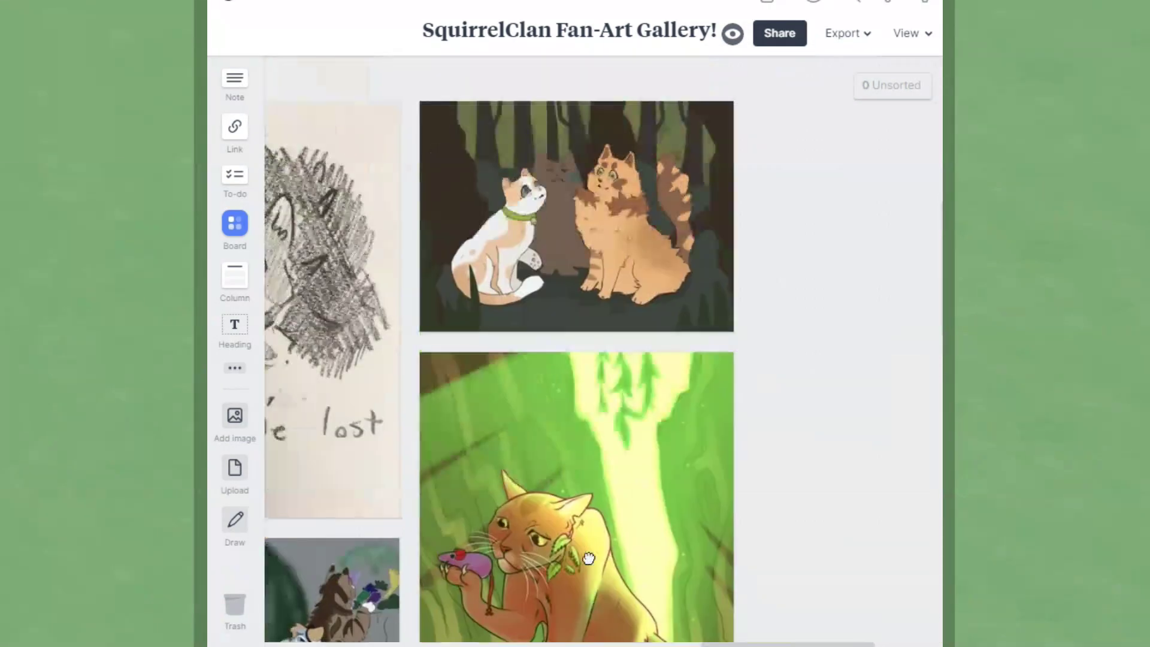
{"action": "scroll", "coordinate": [450, 335], "scroll_direction": "left", "scroll_amount": 12}
{"action": "scroll", "coordinate": [492, 341], "scroll_direction": "left", "scroll_amount": 15}
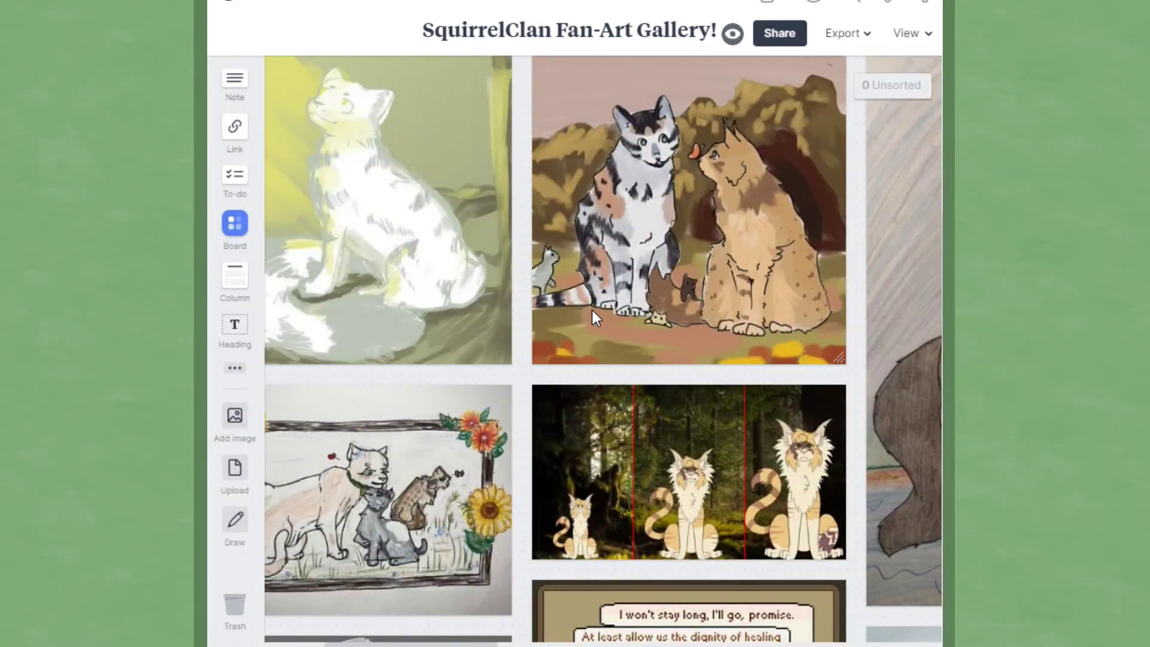
{"action": "scroll", "coordinate": [779, 359], "scroll_direction": "down", "scroll_amount": 3}
{"action": "scroll", "coordinate": [792, 357], "scroll_direction": "down", "scroll_amount": 15}
{"action": "scroll", "coordinate": [719, 270], "scroll_direction": "right", "scroll_amount": 4}
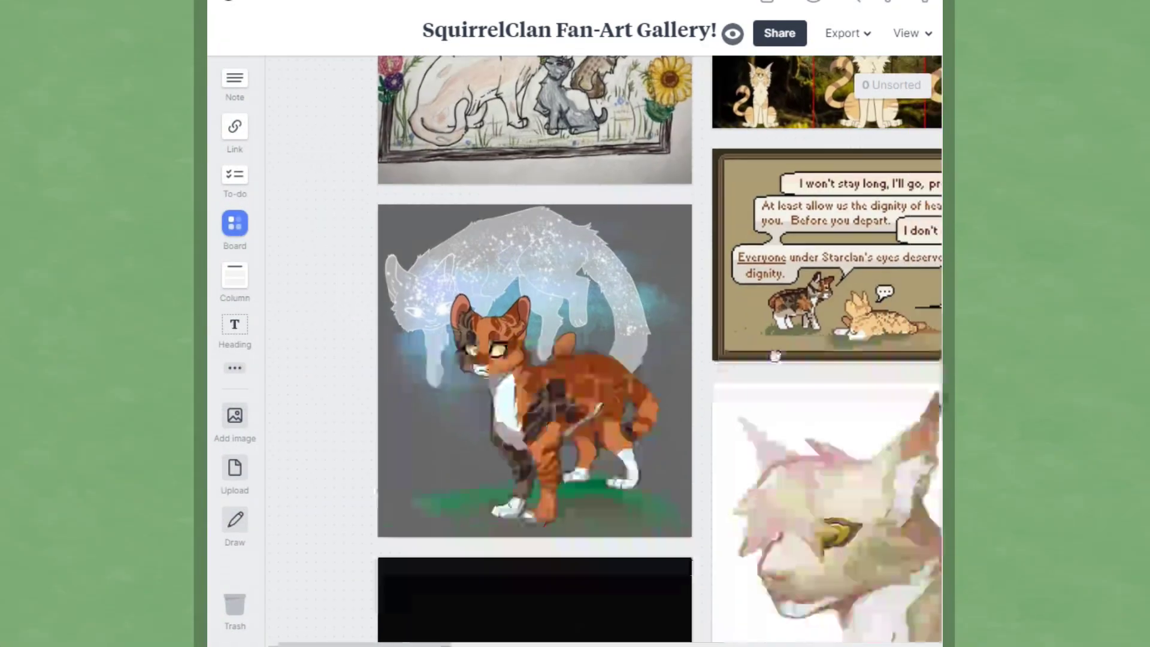
{"action": "scroll", "coordinate": [871, 181], "scroll_direction": "right", "scroll_amount": 8}
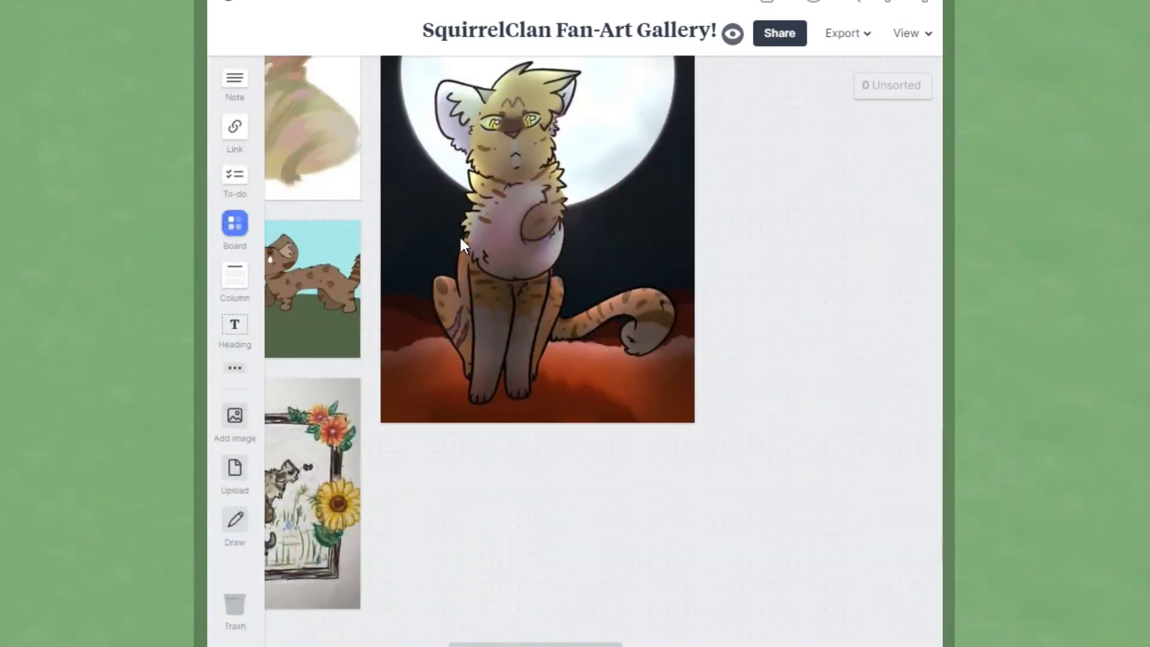
{"action": "scroll", "coordinate": [458, 236], "scroll_direction": "left", "scroll_amount": 6}
{"action": "scroll", "coordinate": [652, 204], "scroll_direction": "down", "scroll_amount": 1}
{"action": "scroll", "coordinate": [652, 205], "scroll_direction": "down", "scroll_amount": 2}
{"action": "scroll", "coordinate": [651, 204], "scroll_direction": "left", "scroll_amount": 2}
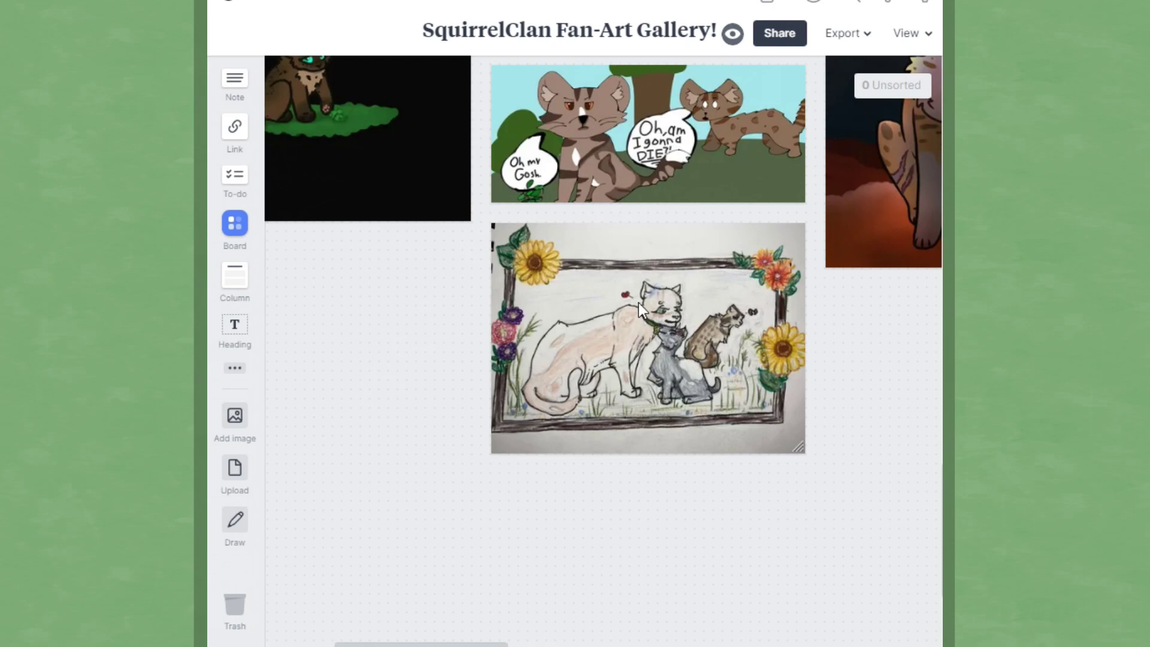
{"action": "scroll", "coordinate": [630, 348], "scroll_direction": "up", "scroll_amount": 15}
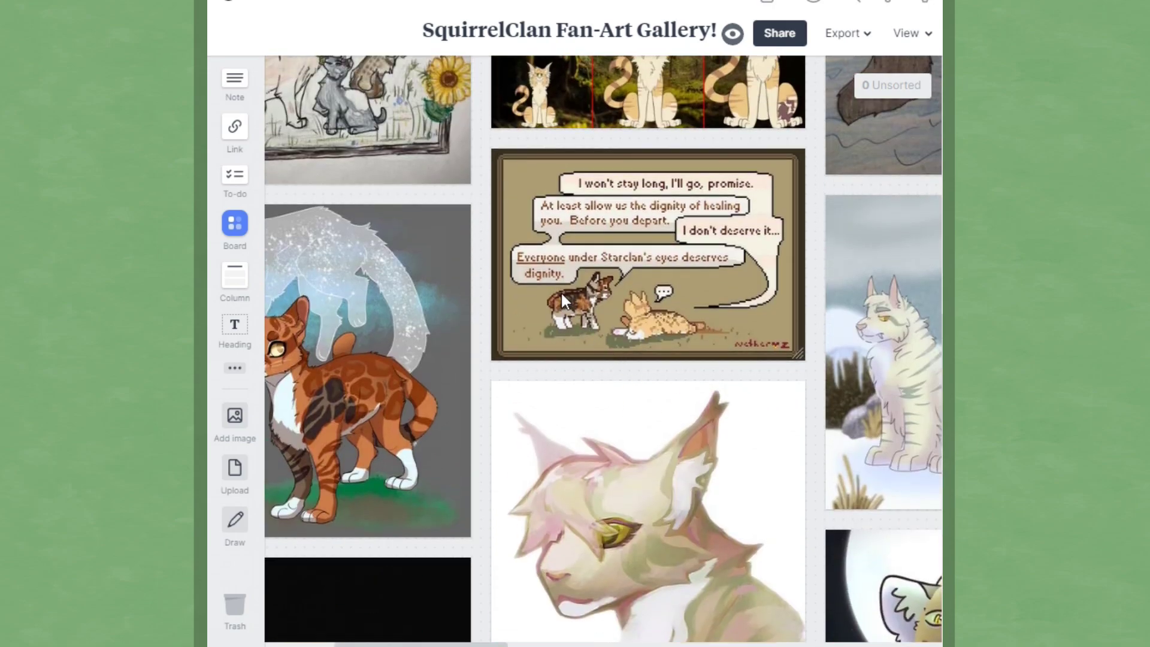
{"action": "scroll", "coordinate": [446, 161], "scroll_direction": "up", "scroll_amount": 8}
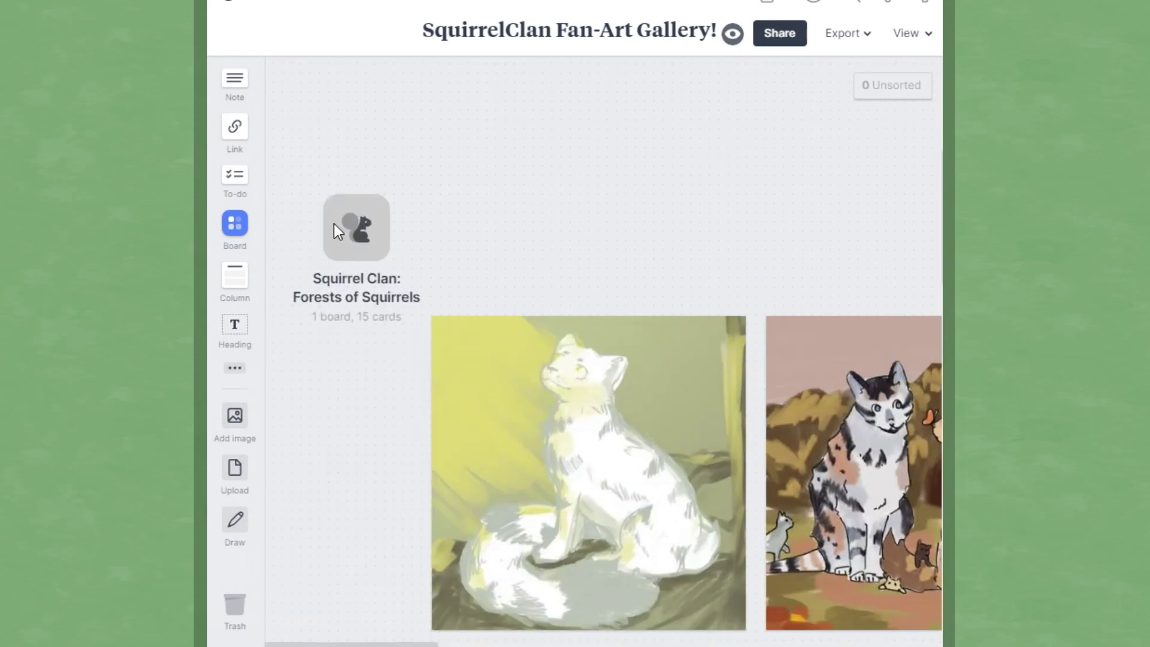
{"action": "left_click", "coordinate": [341, 225]}
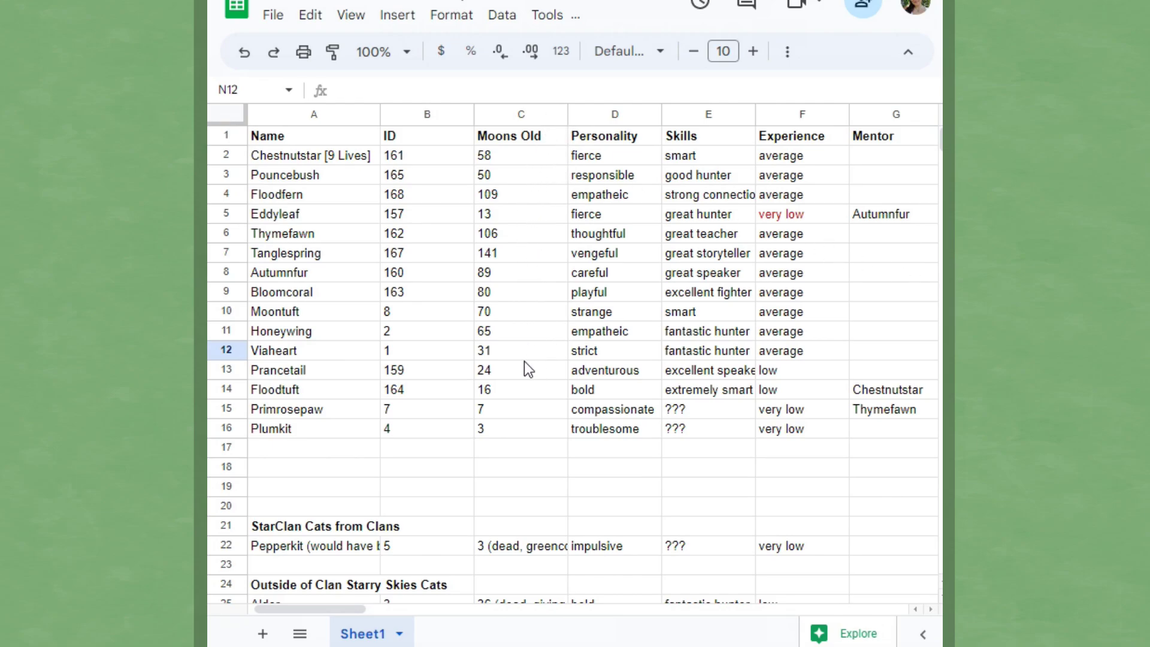
Step: Sort the cat roster sheet A to Z by the Best Friend column and inspect the grouped Plumkit entries
{"action": "left_click_drag", "start_coordinate": [353, 610], "coordinate": [523, 613]}
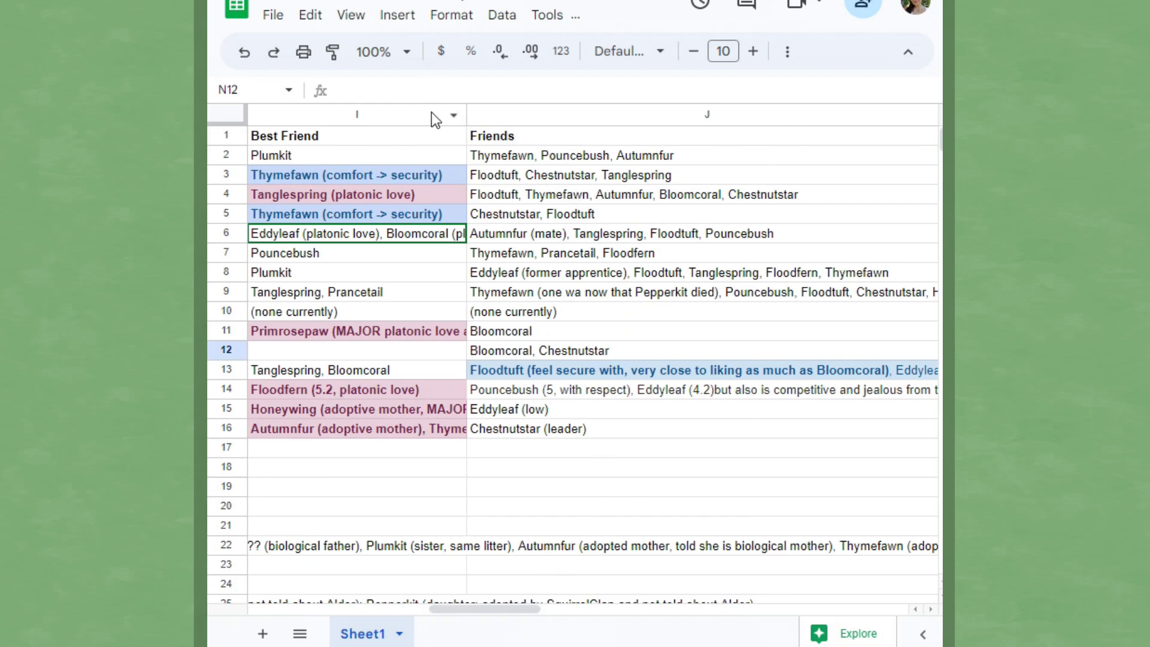
{"action": "left_click", "coordinate": [455, 116]}
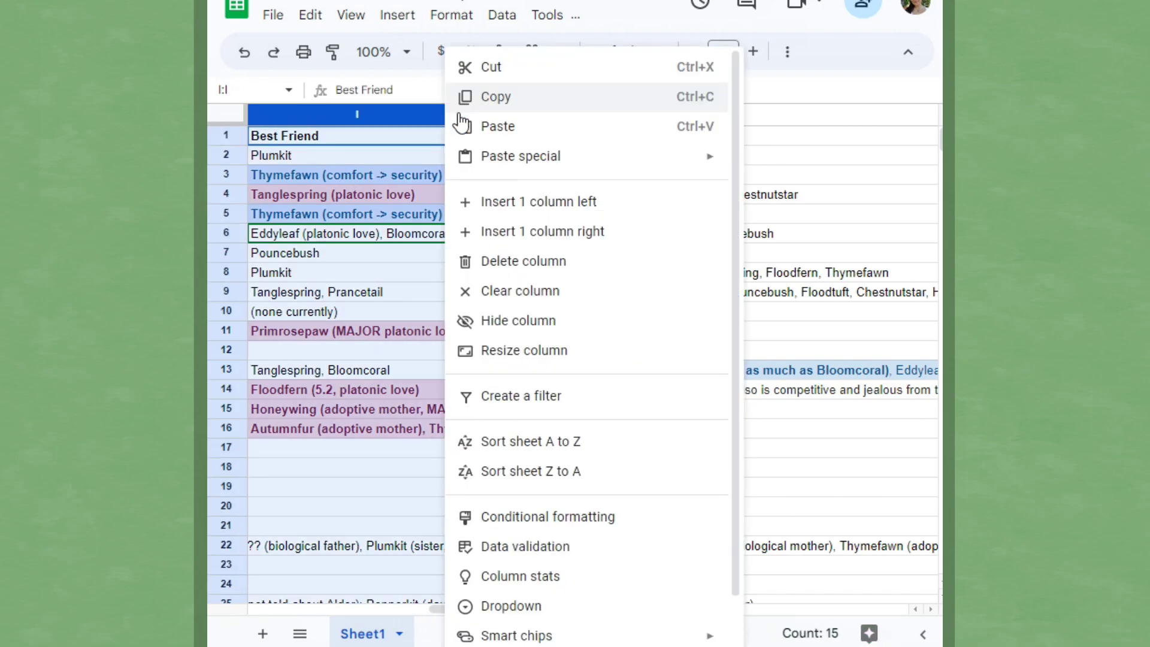
{"action": "left_click", "coordinate": [545, 442]}
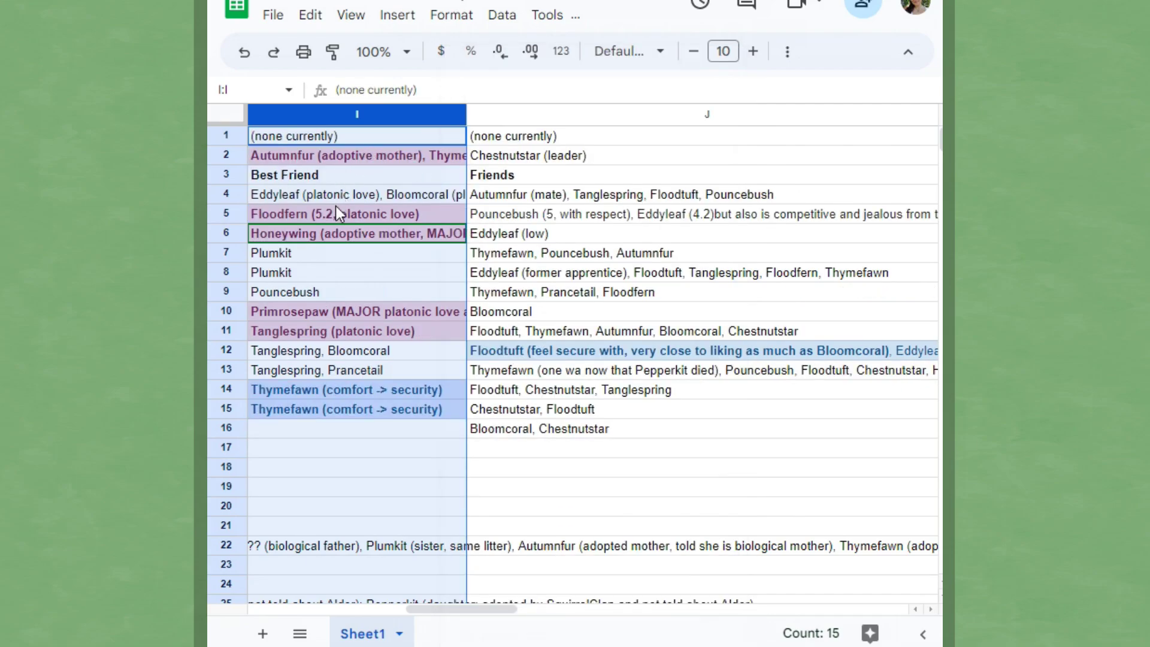
{"action": "left_click", "coordinate": [329, 257]}
{"action": "left_click", "coordinate": [325, 272]}
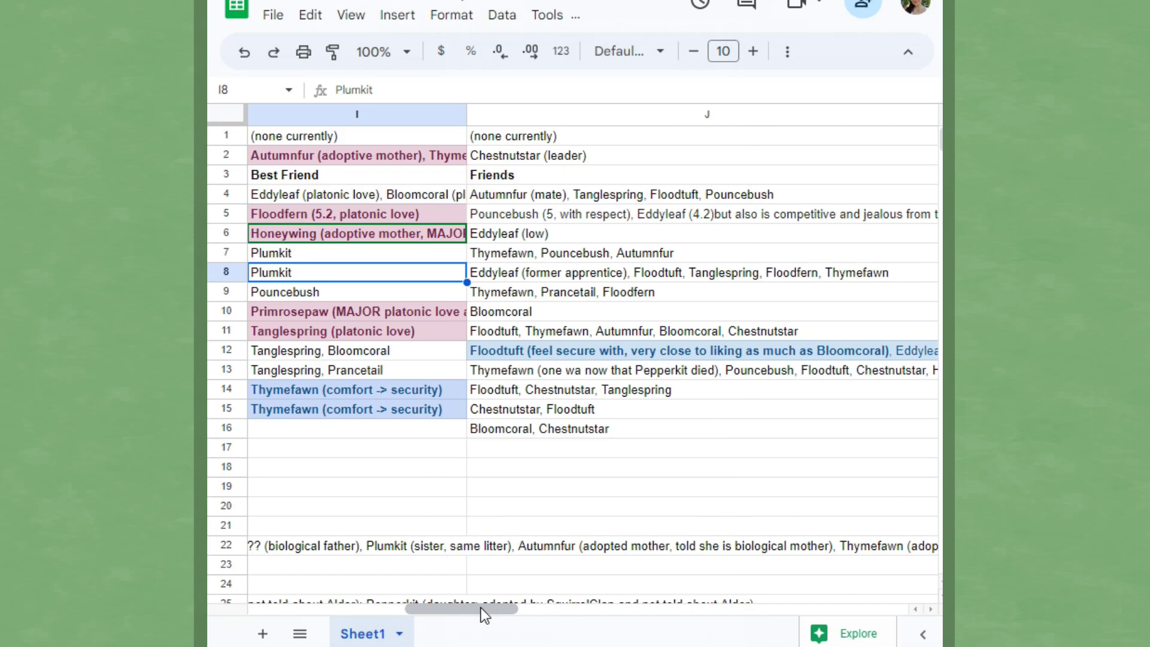
{"action": "left_click_drag", "start_coordinate": [480, 607], "coordinate": [447, 599]}
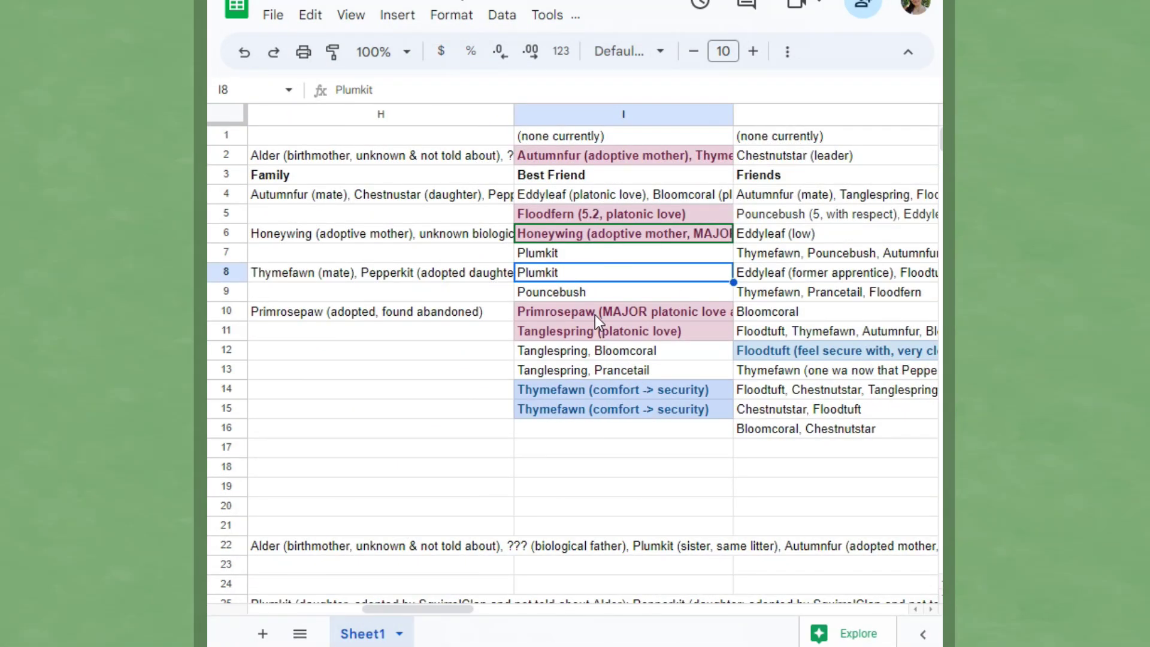
Step: Match the Best Friend entries listing Tanglespring in rows 11 to 13 with the cats in the Name column
{"action": "left_click", "coordinate": [596, 312]}
{"action": "left_click", "coordinate": [618, 333]}
{"action": "key", "text": "Left"}
{"action": "key", "text": "Left"}
{"action": "key", "text": "Left"}
{"action": "key", "text": "Left"}
{"action": "key", "text": "Left"}
{"action": "key", "text": "Left"}
{"action": "key", "text": "Left"}
{"action": "key", "text": "Left"}
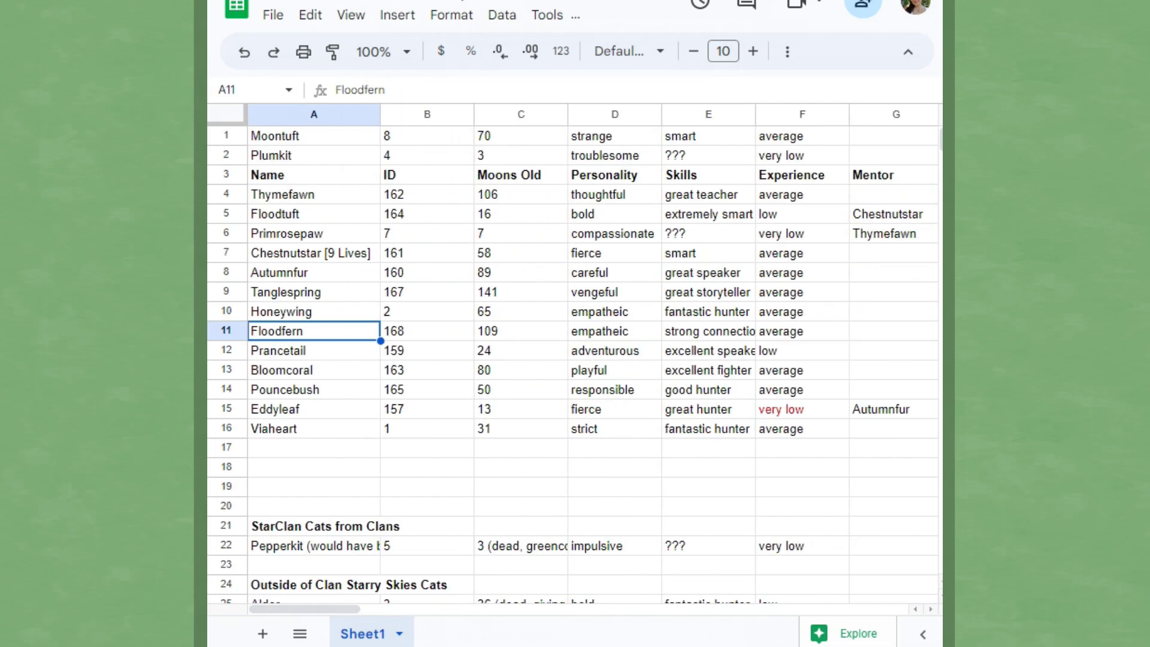
{"action": "key", "text": "Down"}
{"action": "key", "text": "Down"}
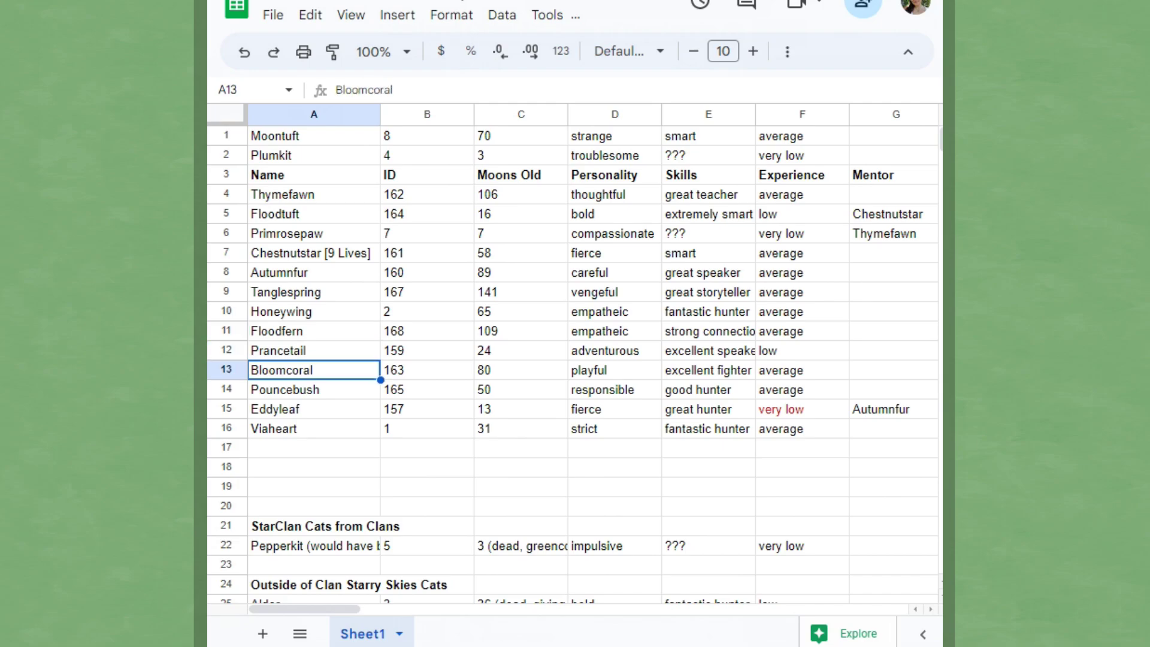
{"action": "key", "text": "Up"}
{"action": "key", "text": "Up"}
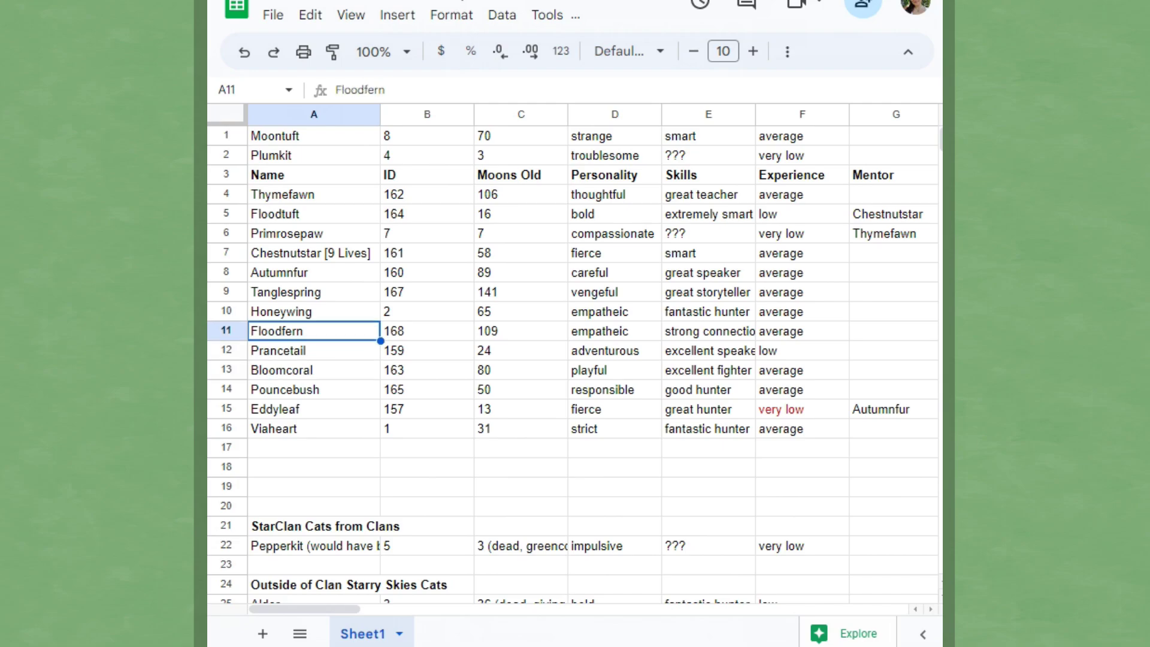
Step: Match the Thymefawn entries in rows 14 and 15 of the Best Friend column with the cats in the Name column
{"action": "key", "text": "Up"}
{"action": "key", "text": "Right"}
{"action": "key", "text": "Right"}
{"action": "key", "text": "Right"}
{"action": "key", "text": "Right"}
{"action": "key", "text": "Right"}
{"action": "key", "text": "Right"}
{"action": "key", "text": "Right"}
{"action": "key", "text": "Up"}
{"action": "key", "text": "Right"}
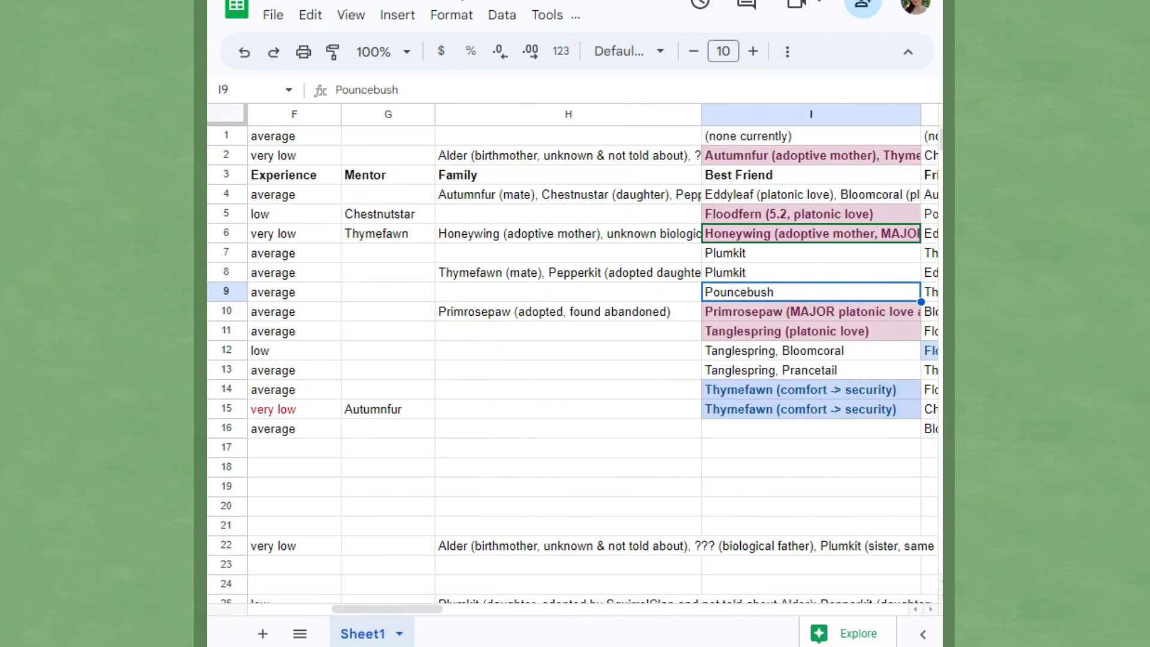
{"action": "key", "text": "Down"}
{"action": "key", "text": "Down"}
{"action": "key", "text": "Down"}
{"action": "key", "text": "Down"}
{"action": "key", "text": "Down"}
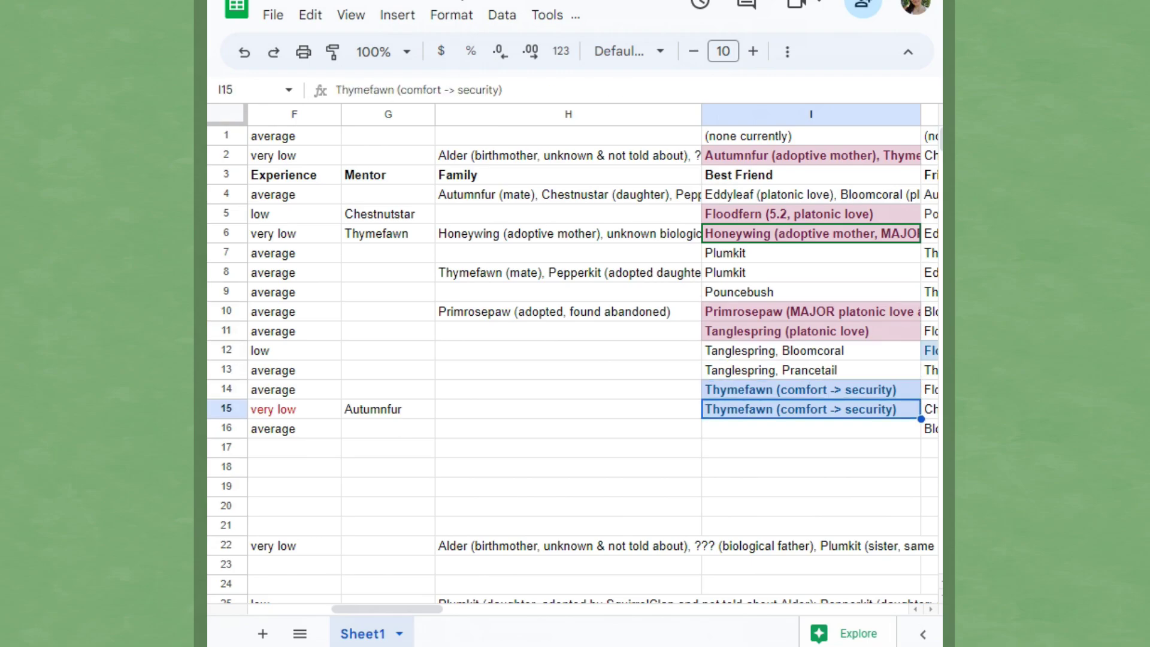
{"action": "key", "text": "Left"}
{"action": "key", "text": "Left"}
{"action": "key", "text": "Left"}
{"action": "key", "text": "Left"}
{"action": "key", "text": "Left"}
{"action": "key", "text": "Left"}
{"action": "key", "text": "Left"}
{"action": "key", "text": "Left"}
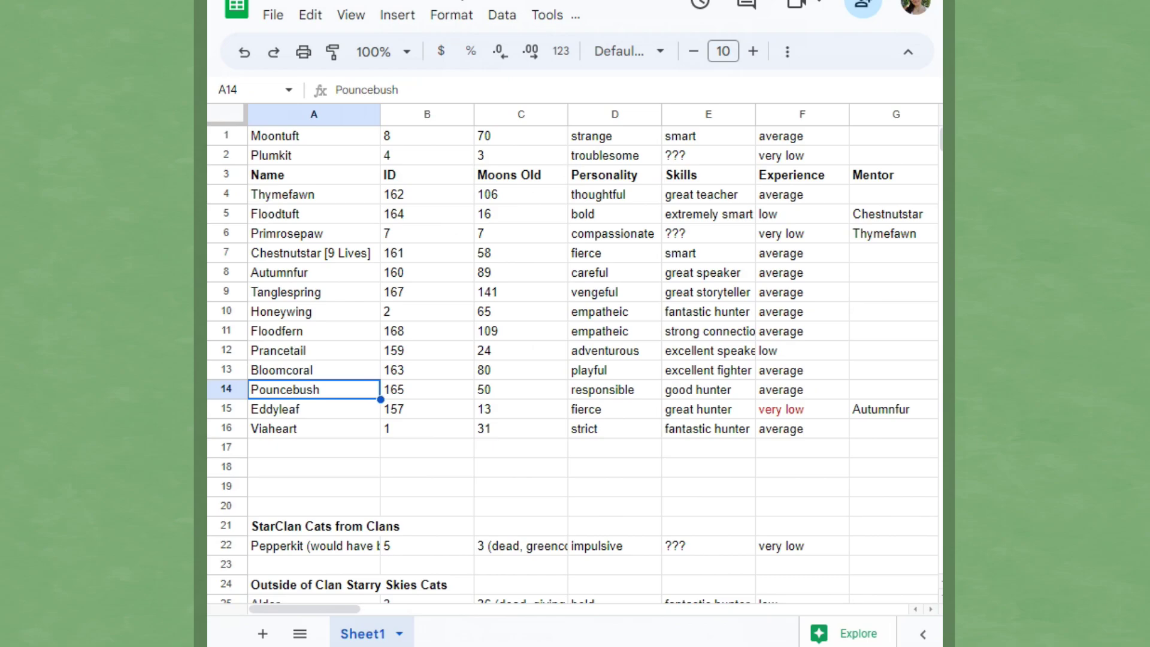
{"action": "key", "text": "Down"}
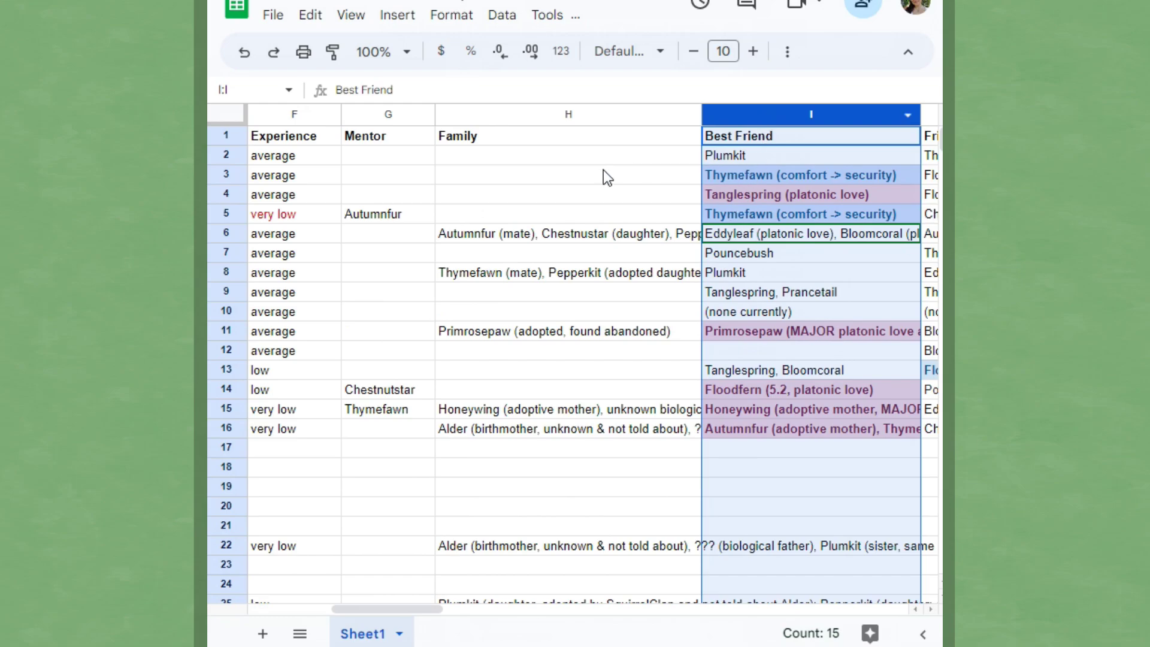
Step: Bring the Friends column into view and select its header cell J1
{"action": "left_click", "coordinate": [603, 175]}
{"action": "left_click_drag", "start_coordinate": [372, 611], "coordinate": [480, 634]}
{"action": "left_click", "coordinate": [682, 136]}
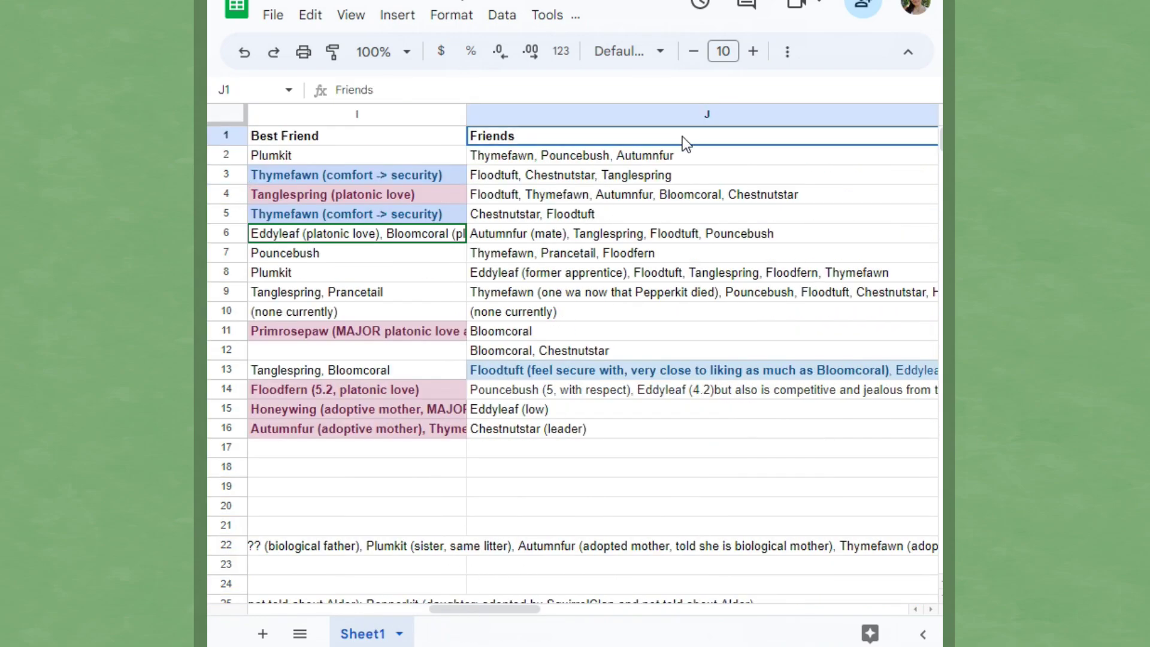
{"action": "left_click_drag", "start_coordinate": [506, 609], "coordinate": [540, 610]}
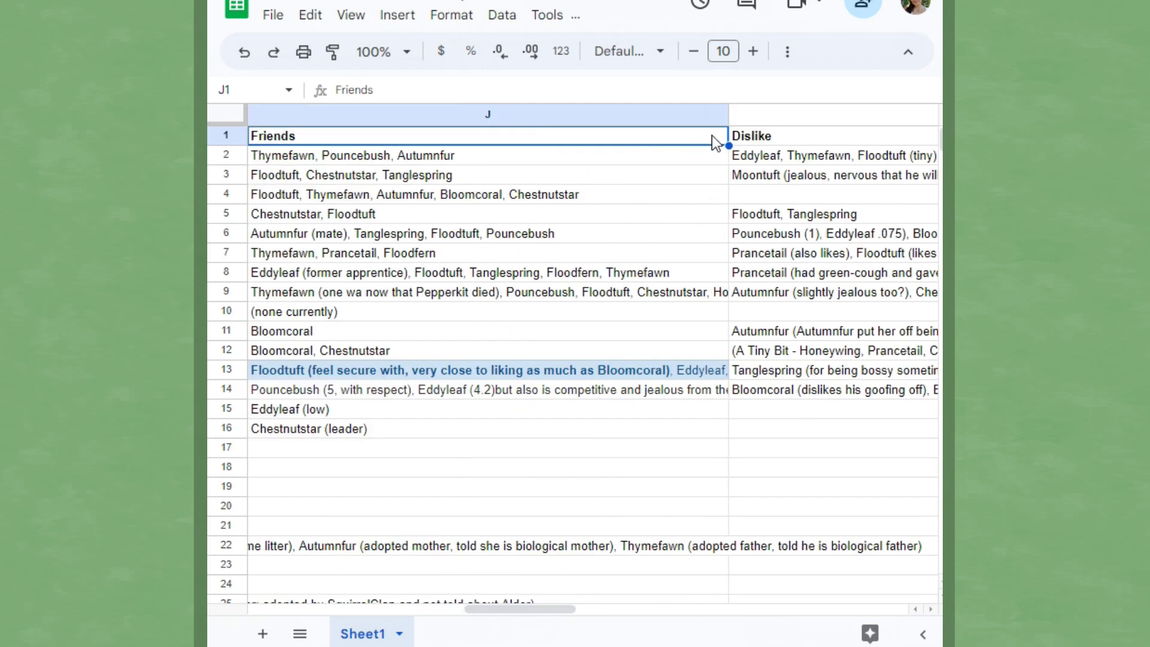
{"action": "right_click", "coordinate": [610, 139]}
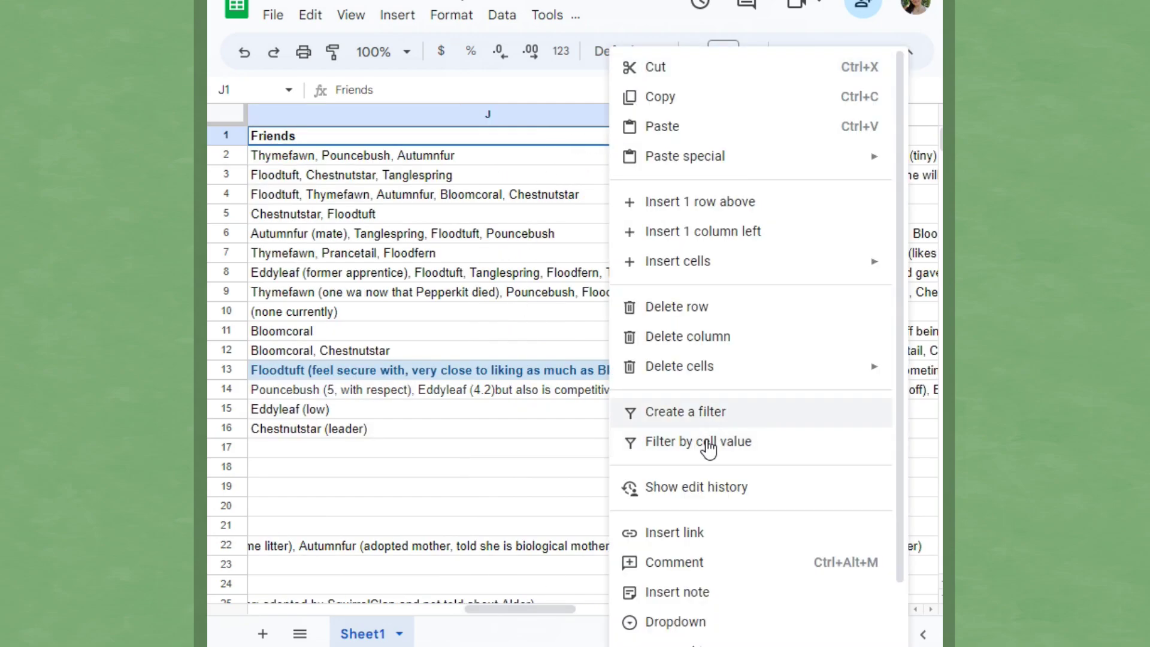
{"action": "left_click", "coordinate": [461, 413]}
{"action": "left_click", "coordinate": [459, 430]}
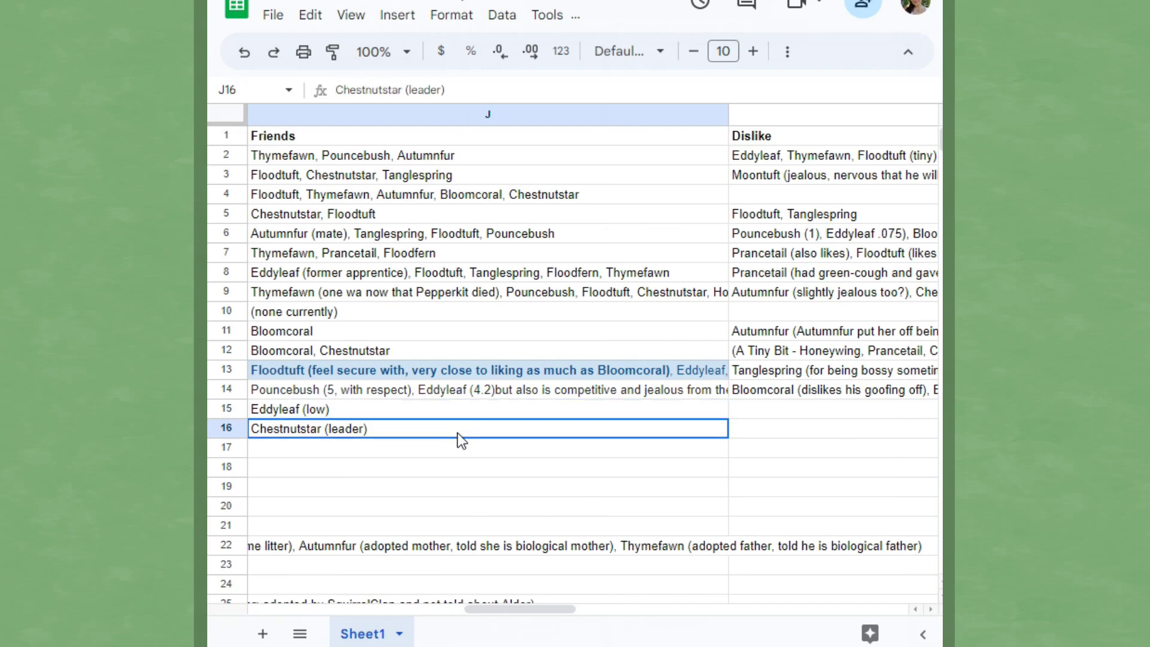
{"action": "left_click", "coordinate": [498, 153], "text": "shift"}
{"action": "right_click", "coordinate": [495, 154]}
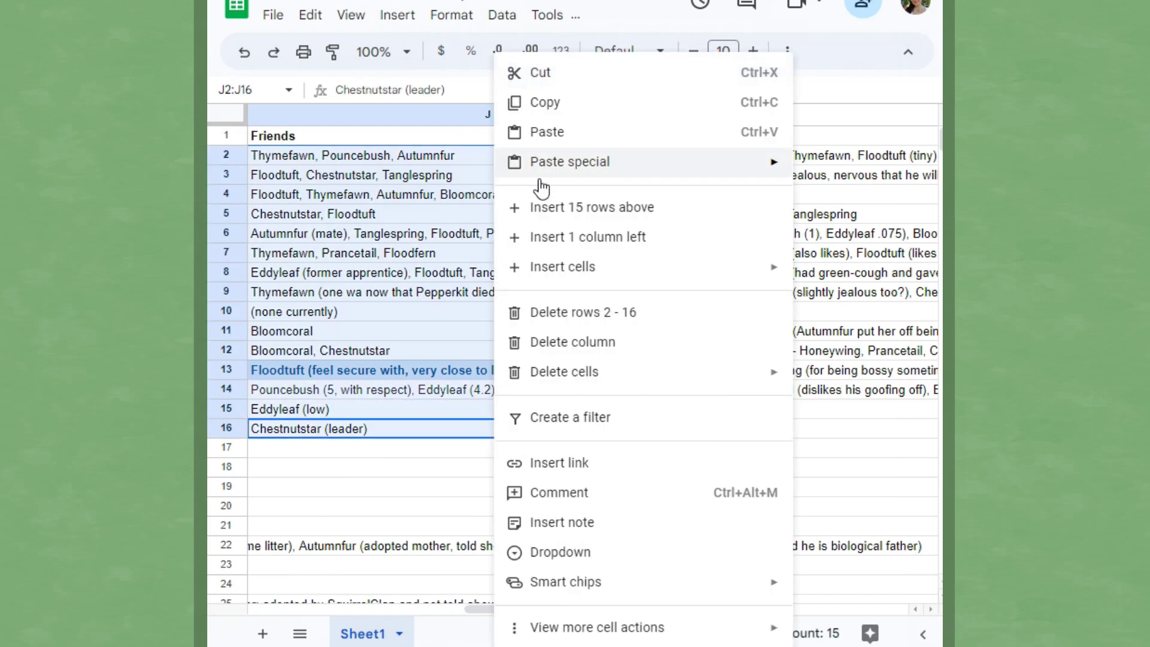
{"action": "left_click", "coordinate": [458, 213]}
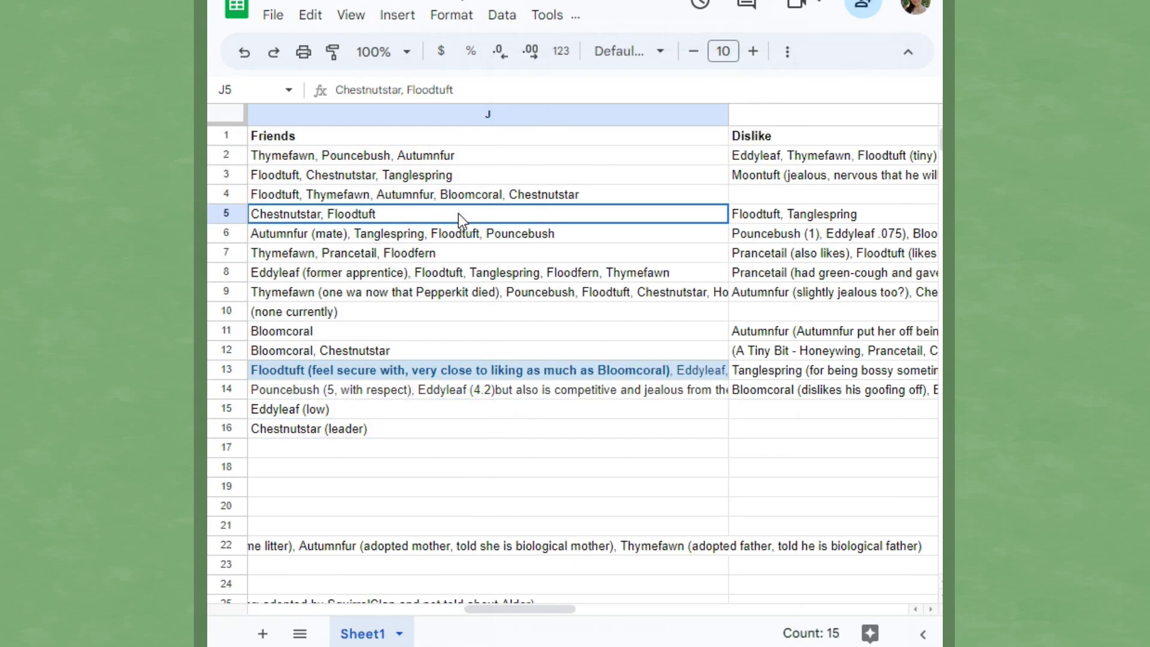
Step: Select the whole Friends column and sort the sheet A to Z by it
{"action": "left_click", "coordinate": [443, 136]}
{"action": "left_click", "coordinate": [447, 114]}
{"action": "left_click", "coordinate": [714, 117]}
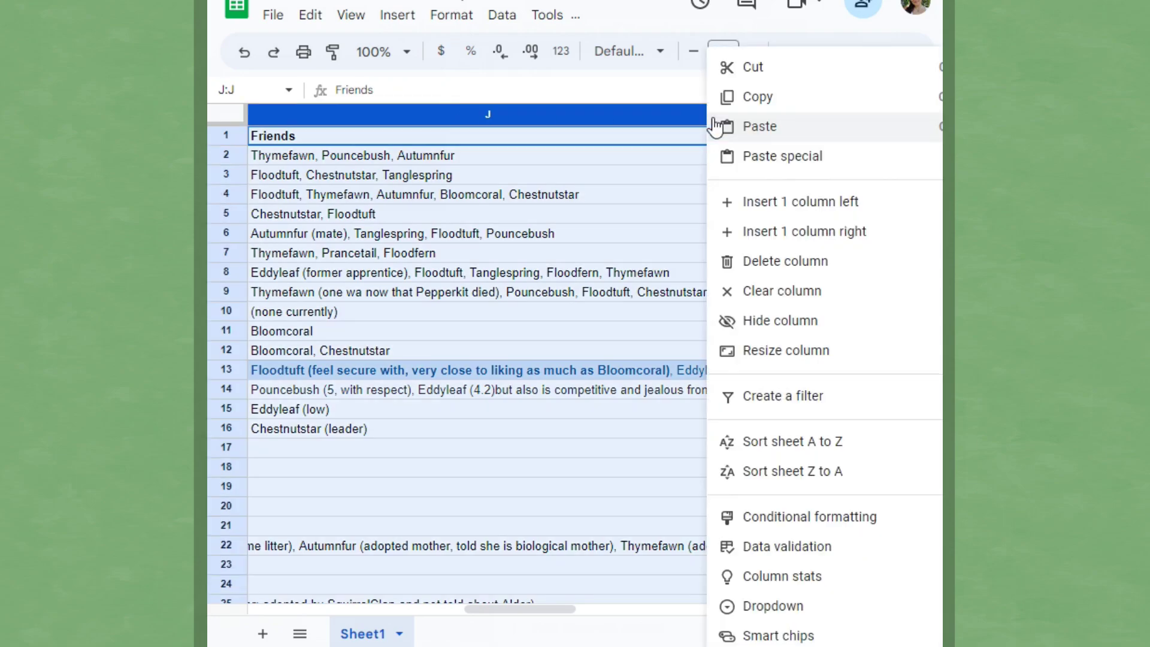
{"action": "left_click", "coordinate": [783, 442]}
Step: Examine the sorted Friends entries from row 3 to row 15, including those starting with Chestnutstar, Floodtuft and Thymefawn
{"action": "left_click", "coordinate": [467, 175]}
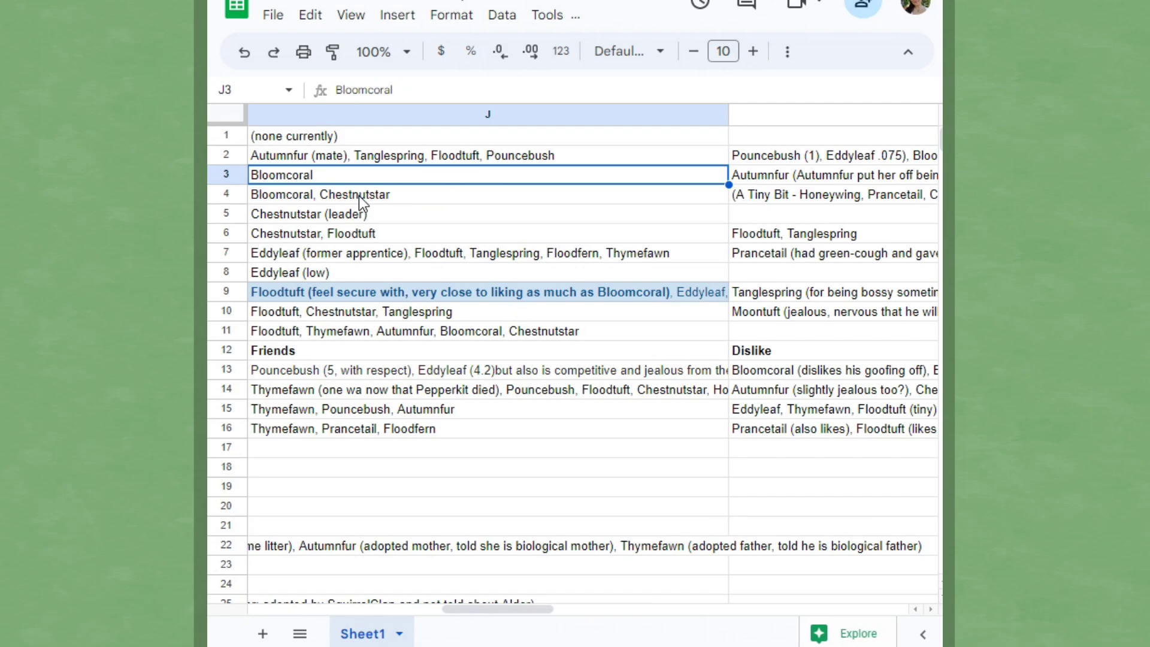
{"action": "key", "text": "Down"}
{"action": "key", "text": "Down"}
{"action": "key", "text": "Down"}
{"action": "key", "text": "Down"}
{"action": "key", "text": "Down"}
{"action": "key", "text": "Down"}
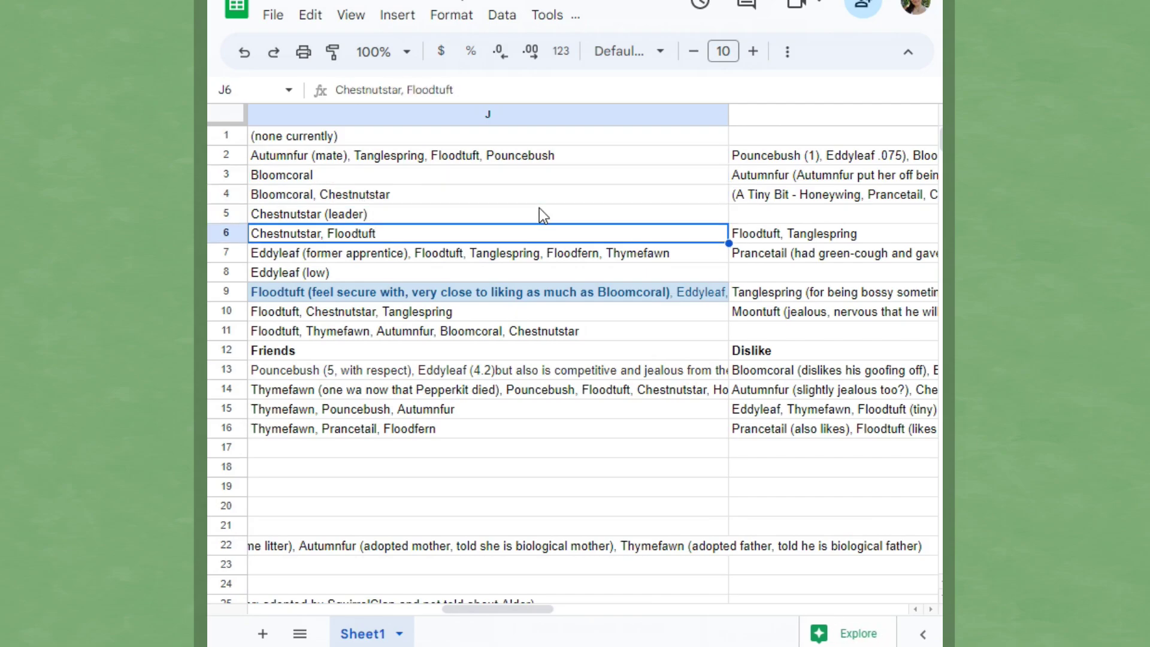
{"action": "key", "text": "Down"}
{"action": "key", "text": "Down"}
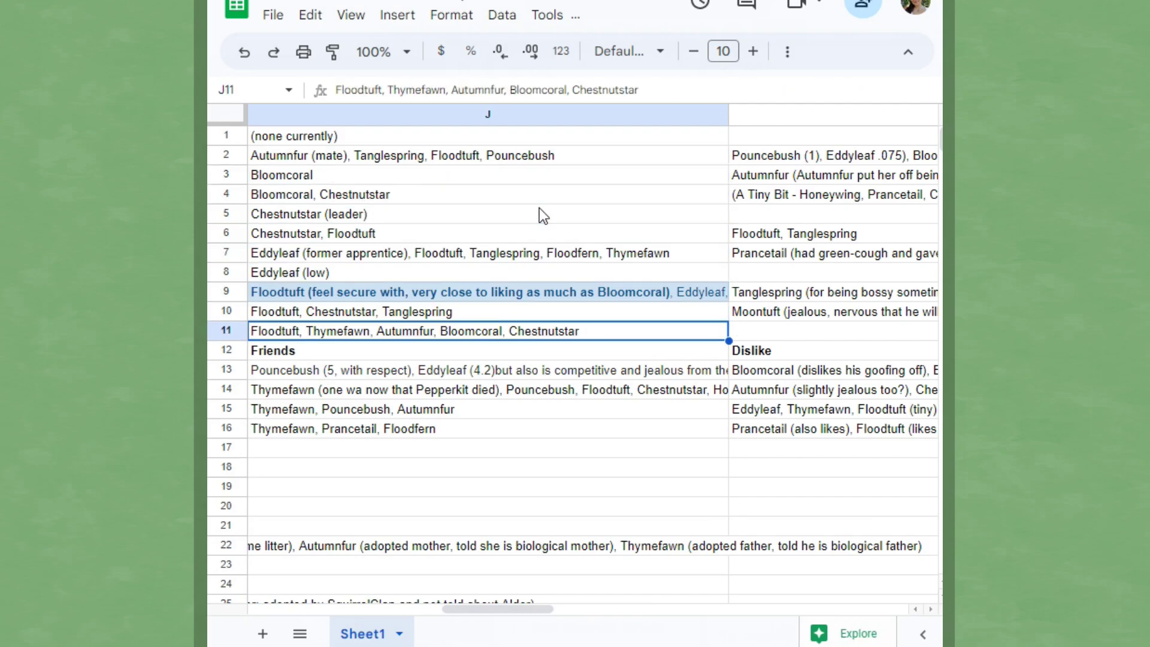
{"action": "key", "text": "Up"}
{"action": "key", "text": "Up"}
{"action": "key", "text": "Up"}
{"action": "key", "text": "Down"}
{"action": "key", "text": "Down"}
{"action": "key", "text": "Down"}
{"action": "key", "text": "Down"}
{"action": "key", "text": "Down"}
{"action": "key", "text": "Down"}
{"action": "key", "text": "Down"}
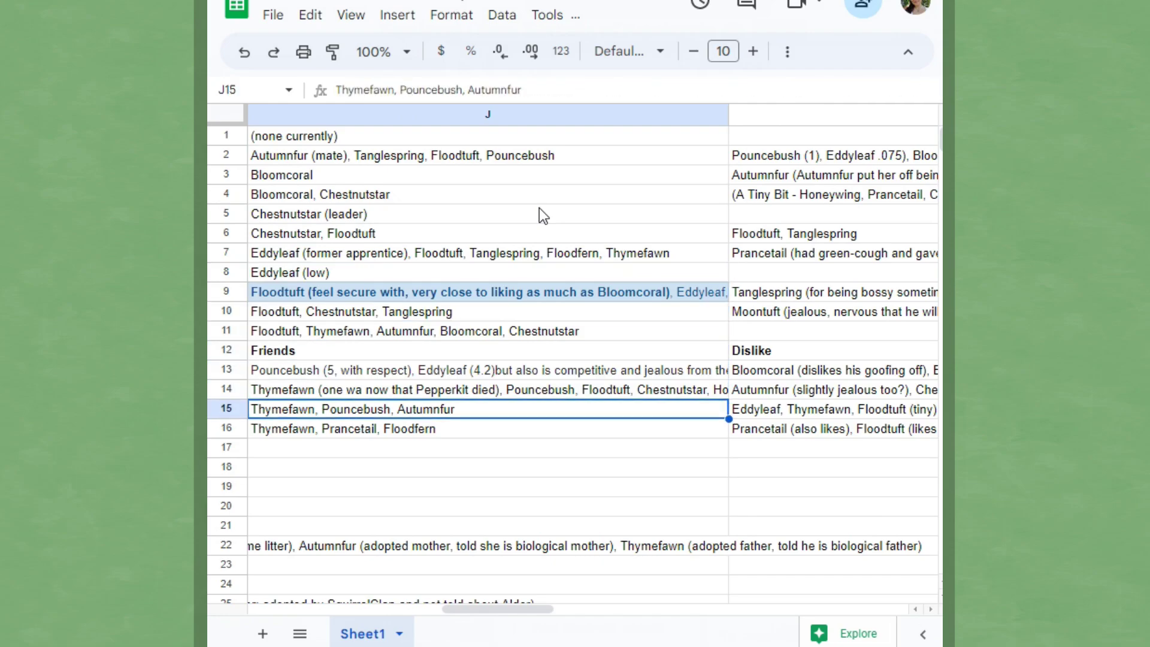
{"action": "key", "text": "Up"}
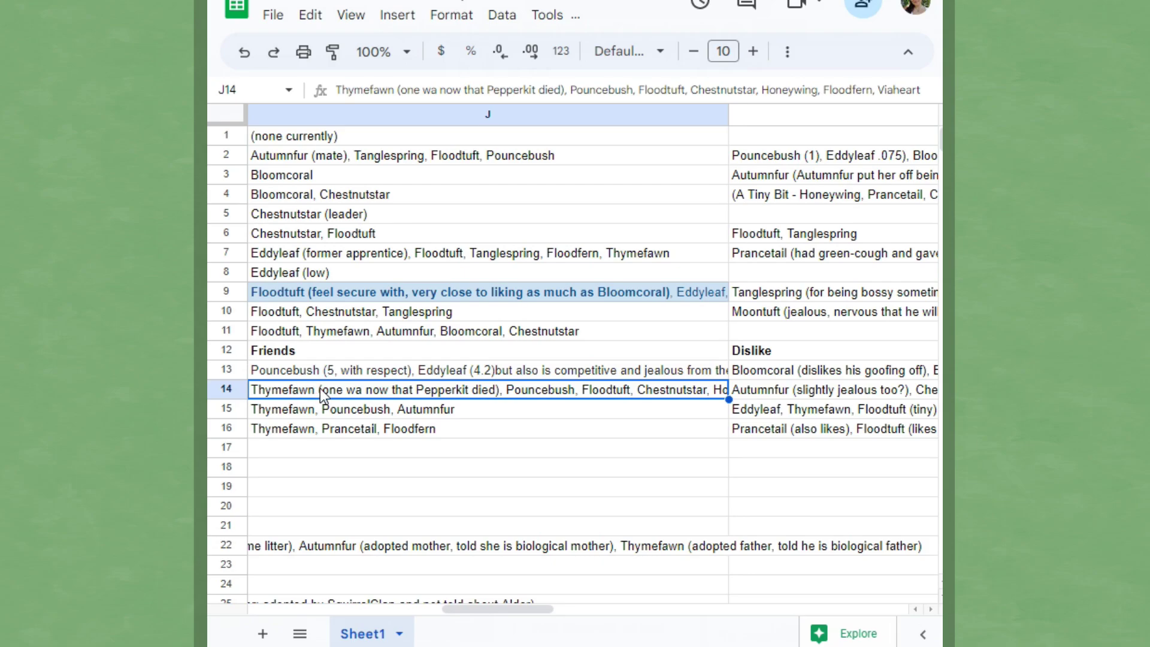
Step: Remove the stray "wa" after "one" from the Thymefawn entry in cell J14
{"action": "left_click", "coordinate": [437, 90]}
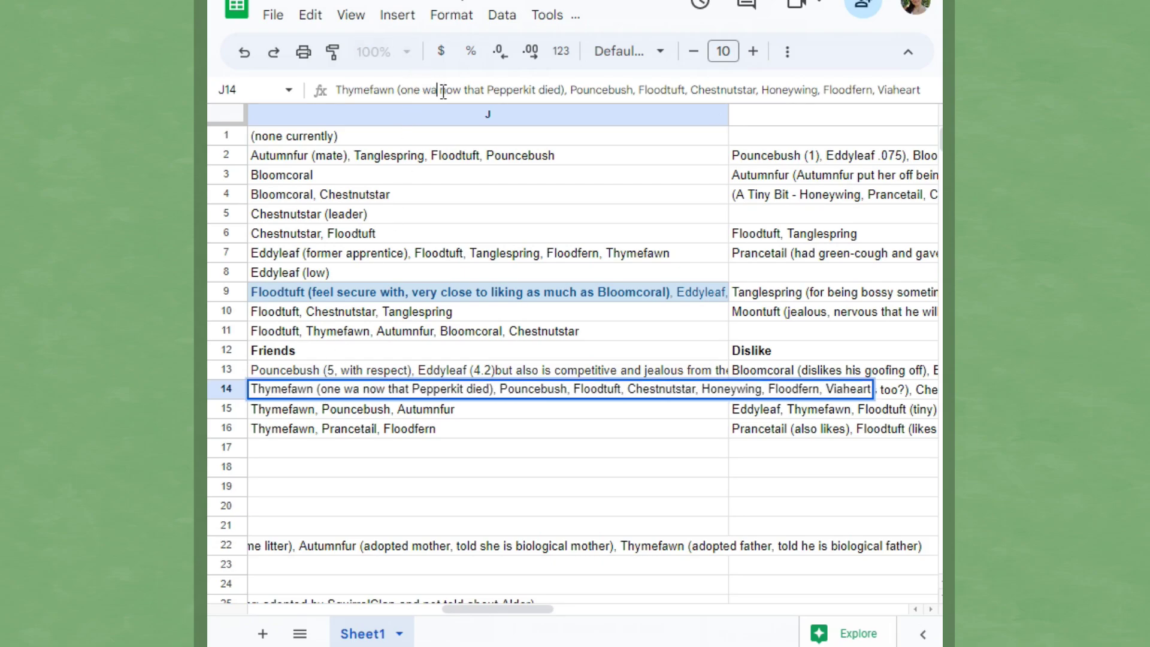
{"action": "key", "text": "BackSpace"}
{"action": "key", "text": "BackSpace"}
{"action": "key", "text": "Return"}
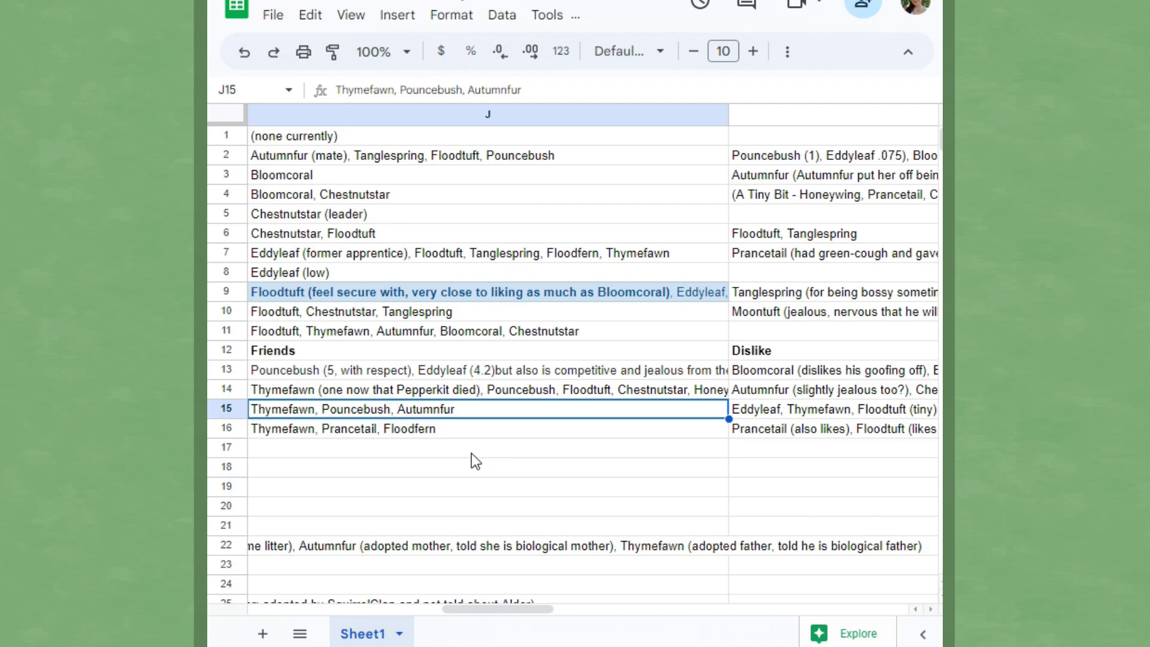
Step: Undo the text correction in cell J14 and the A to Z sort by the Friends column
{"action": "key", "text": "ctrl+z"}
{"action": "key", "text": "ctrl+z"}
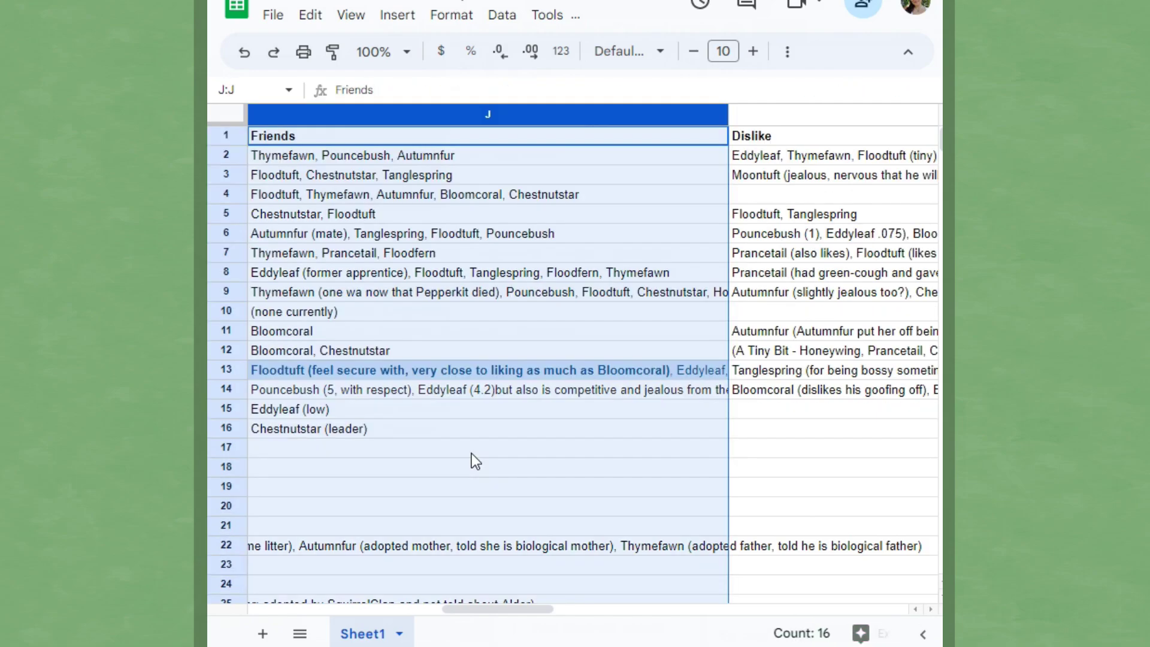
Step: Make the Dislike column narrower so that its header fits in view beside the Enemies column
{"action": "left_click_drag", "start_coordinate": [457, 610], "coordinate": [589, 607]}
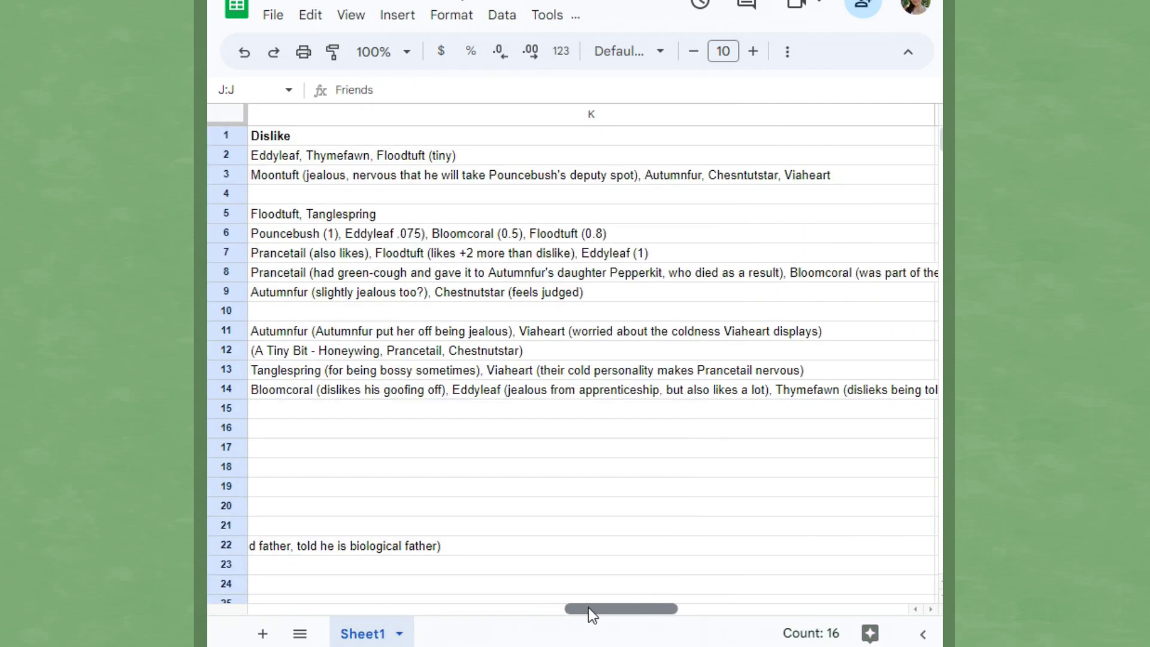
{"action": "left_click", "coordinate": [919, 118]}
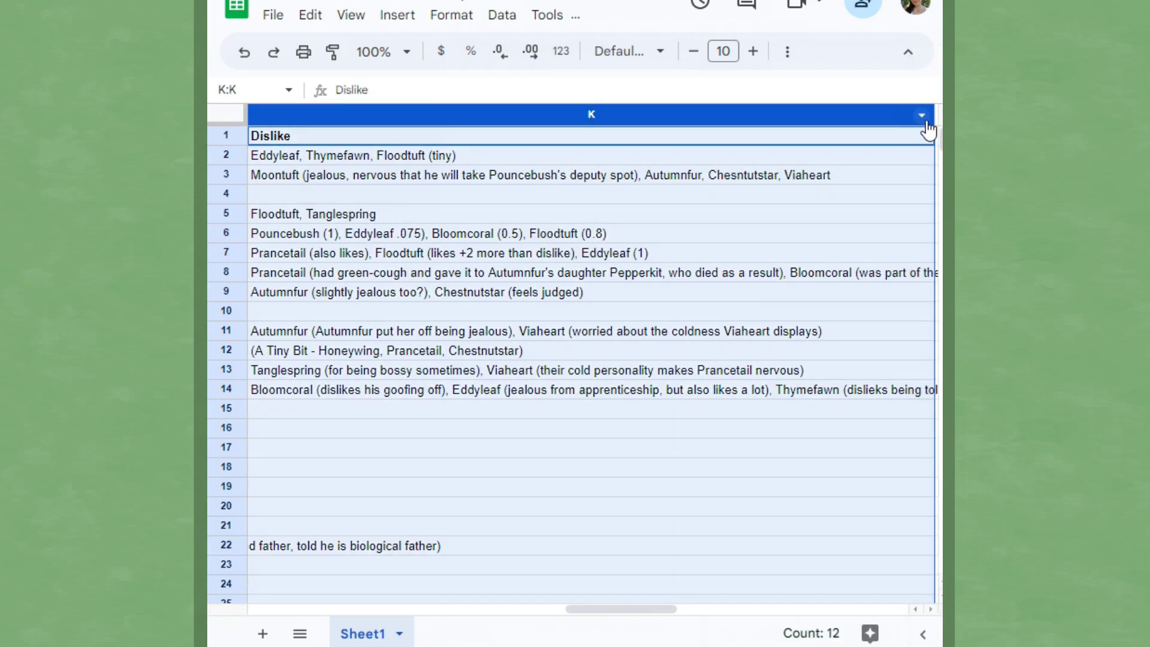
{"action": "right_click", "coordinate": [921, 119]}
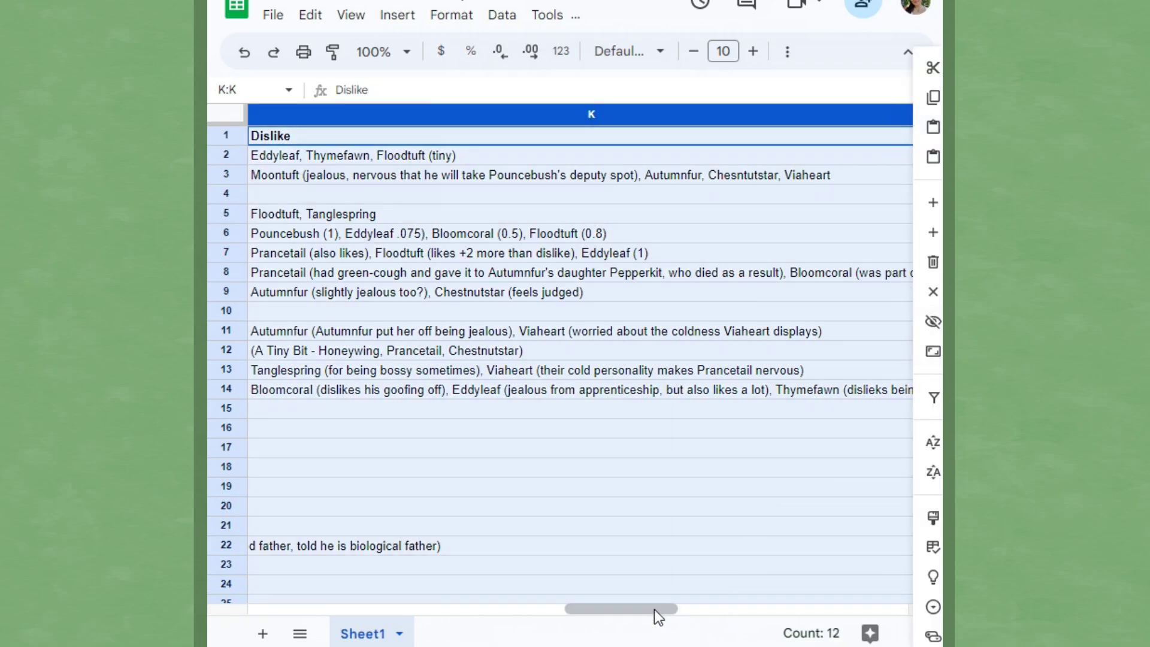
{"action": "left_click_drag", "start_coordinate": [654, 609], "coordinate": [679, 609]}
{"action": "left_click_drag", "start_coordinate": [920, 122], "coordinate": [636, 120]}
Step: Sort the sheet A to Z by the Dislike column
{"action": "right_click", "coordinate": [636, 121]}
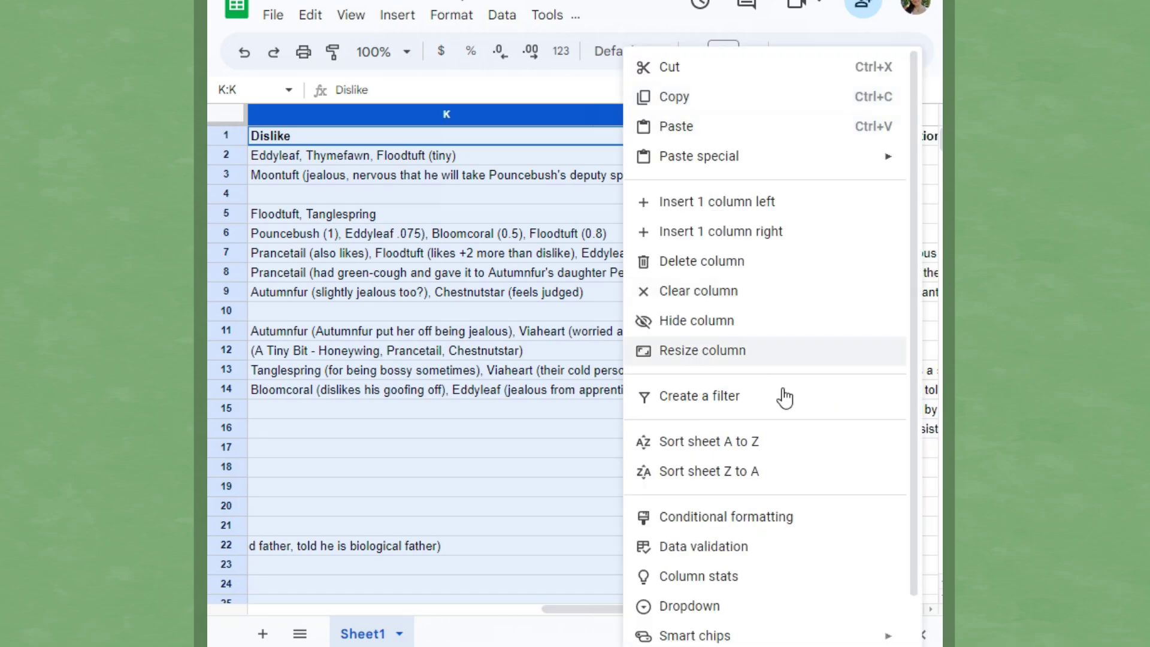
{"action": "left_click", "coordinate": [760, 411]}
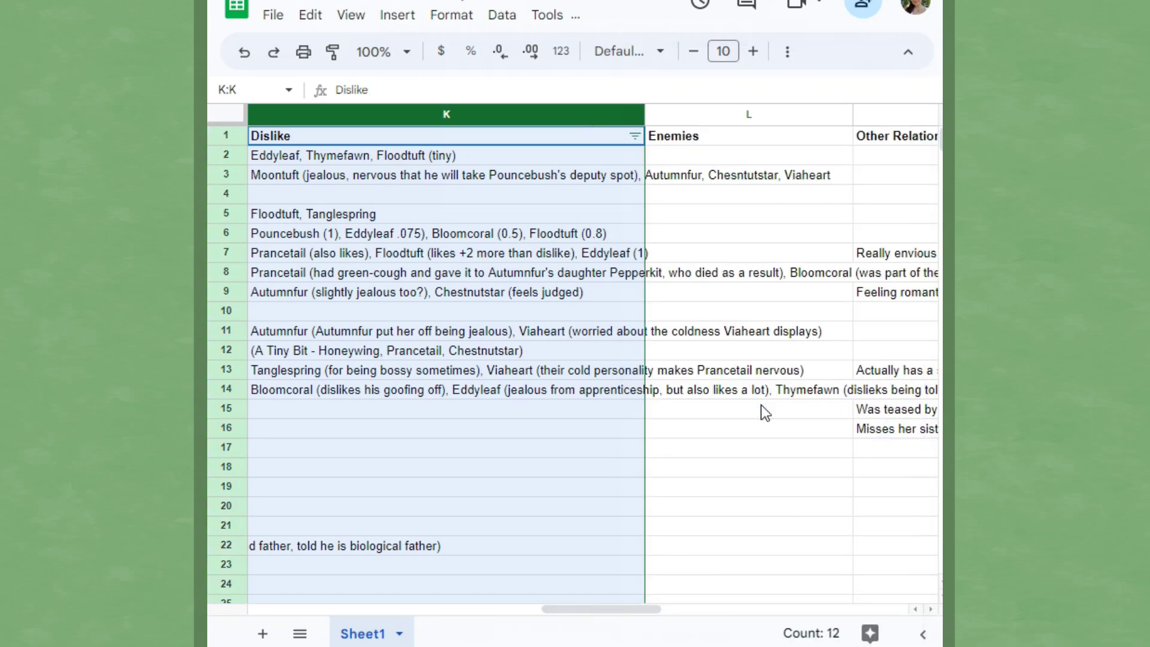
{"action": "left_click", "coordinate": [632, 115]}
{"action": "left_click", "coordinate": [691, 436]}
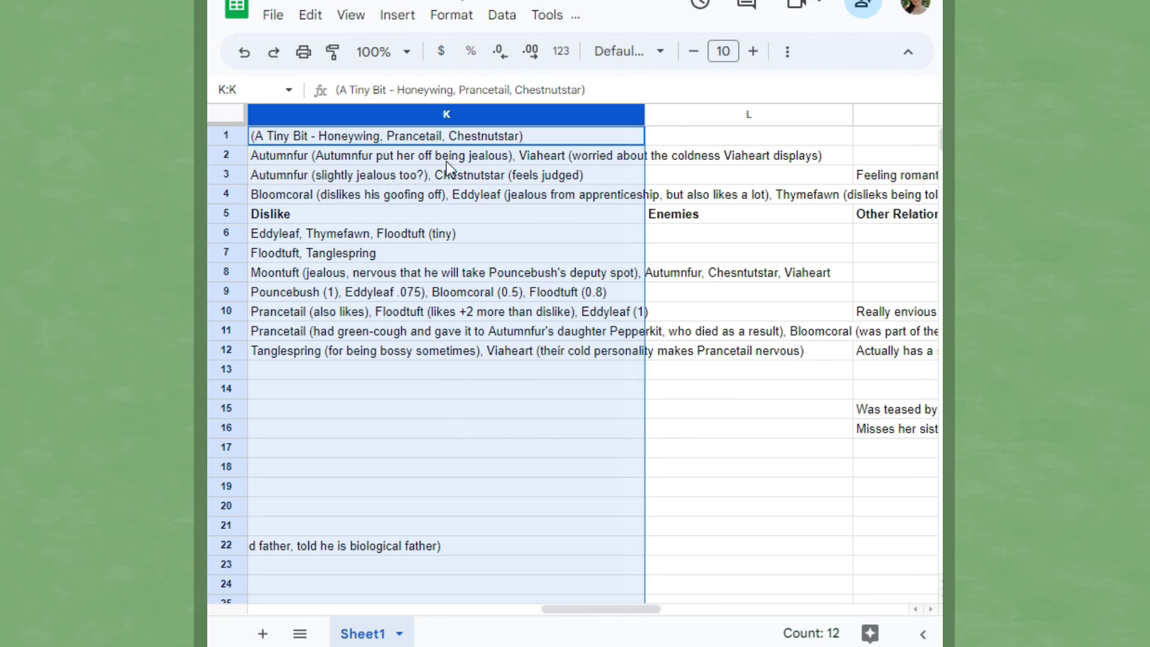
Step: Undo the A to Z sort by the Dislike column and return to the first roster columns
{"action": "left_click_drag", "start_coordinate": [588, 608], "coordinate": [621, 610]}
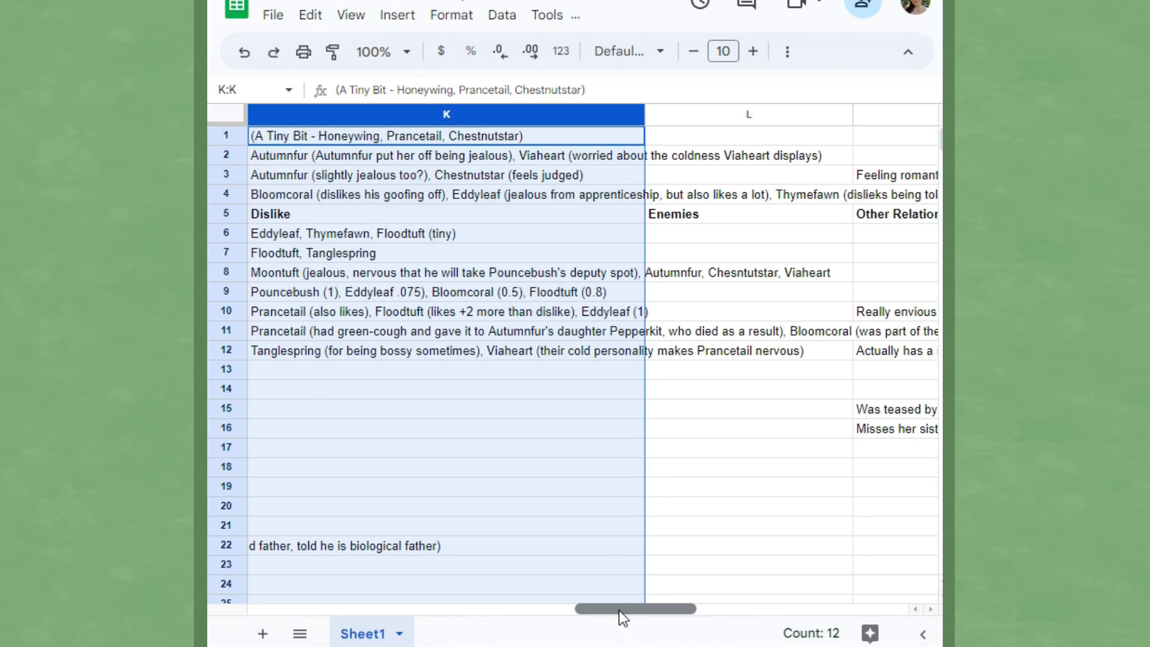
{"action": "left_click_drag", "start_coordinate": [619, 610], "coordinate": [388, 606]}
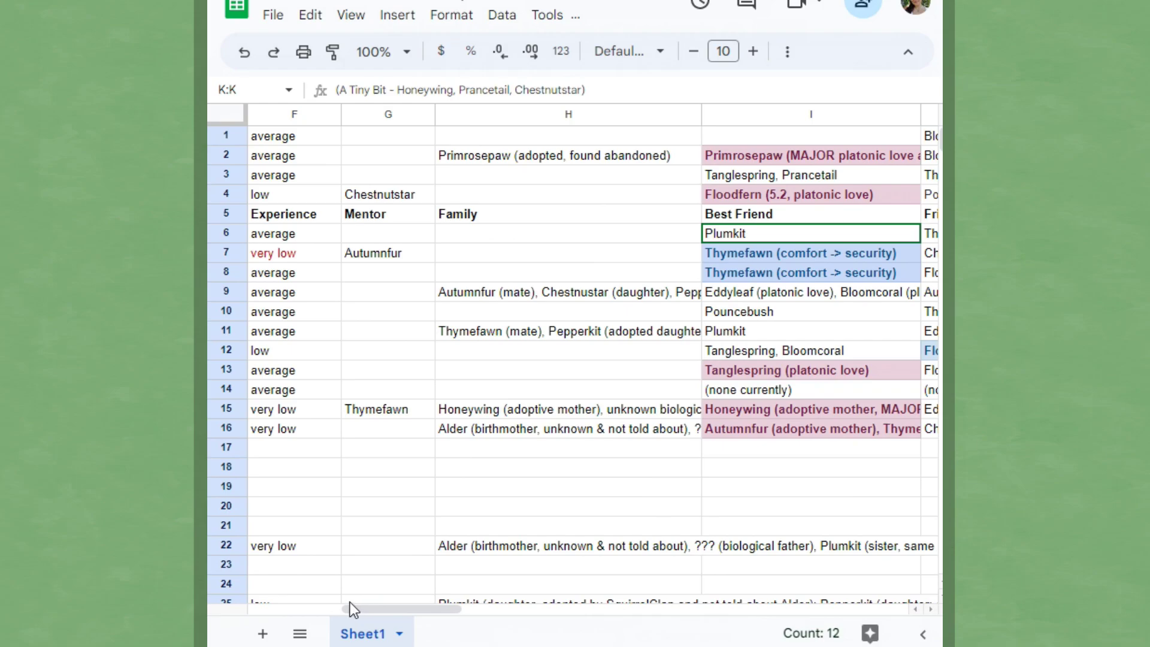
{"action": "key", "text": "ctrl+z"}
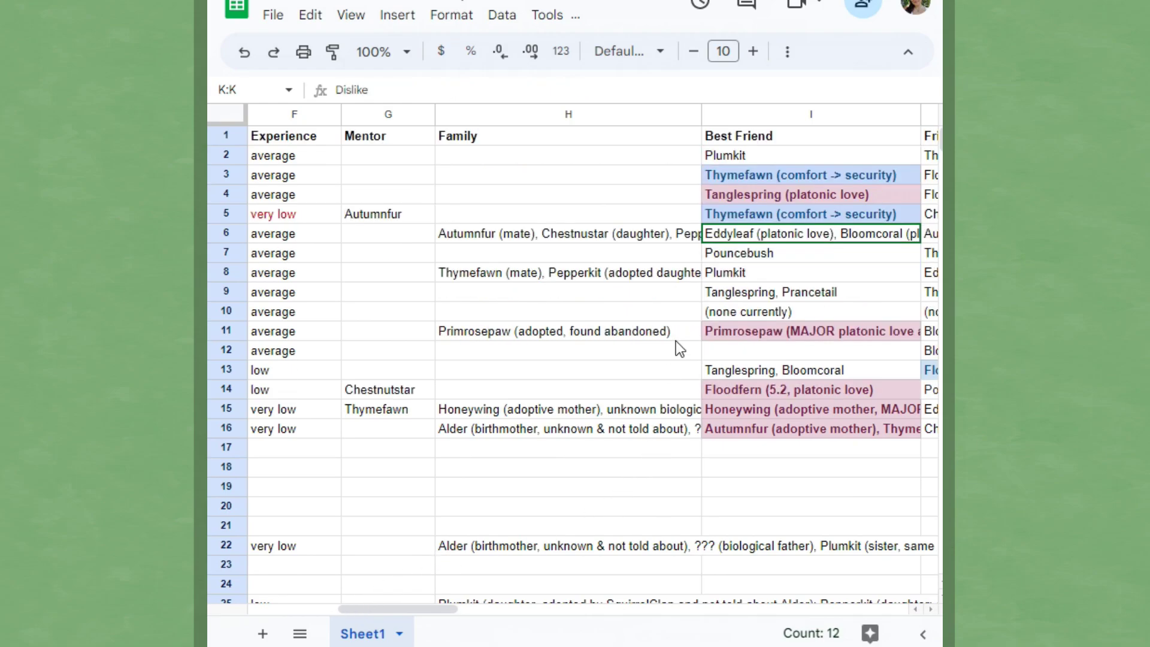
{"action": "left_click_drag", "start_coordinate": [420, 609], "coordinate": [225, 602]}
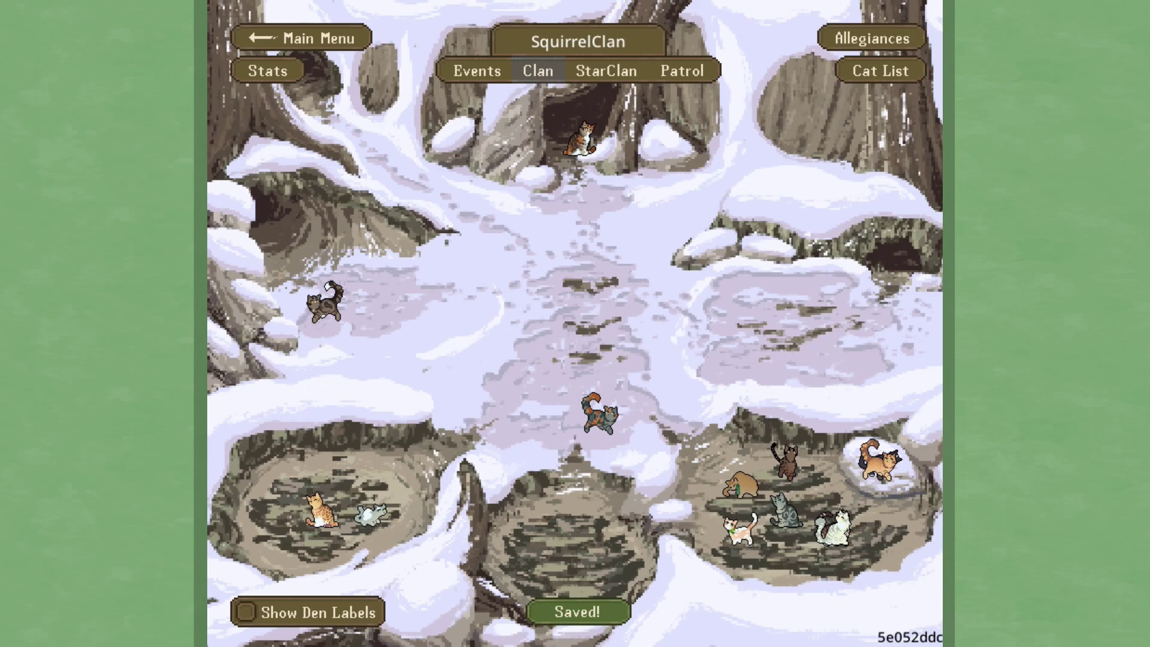
Step: View the SquirrelClan events page in the game and return to the clan camp
{"action": "left_click", "coordinate": [492, 73]}
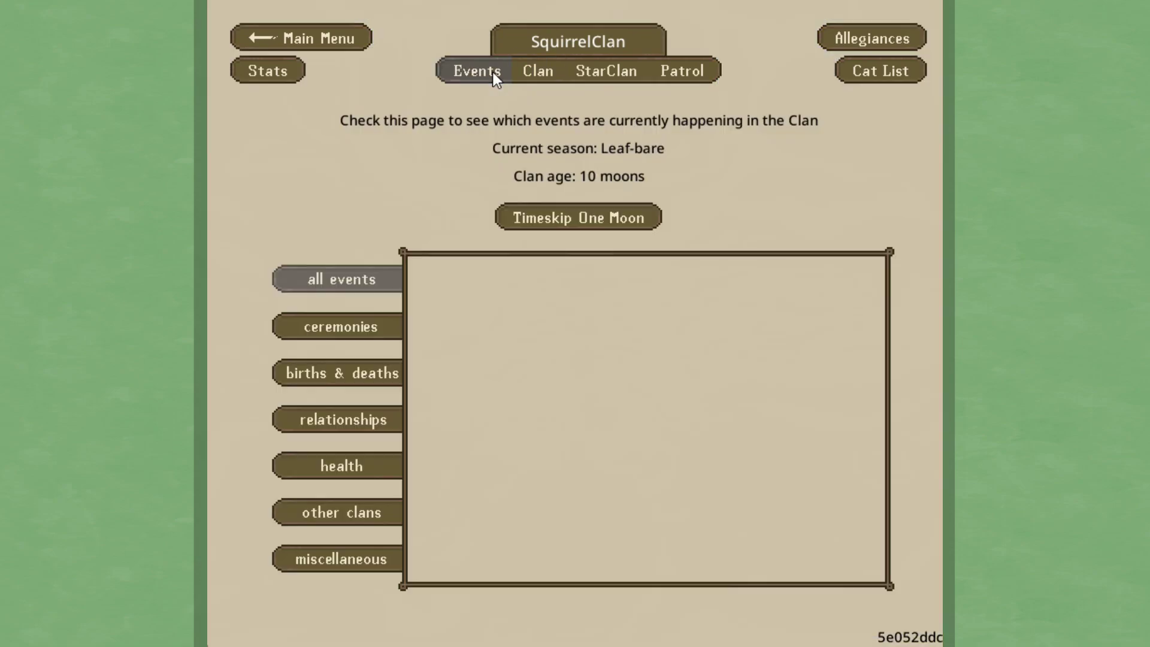
{"action": "left_click", "coordinate": [534, 72]}
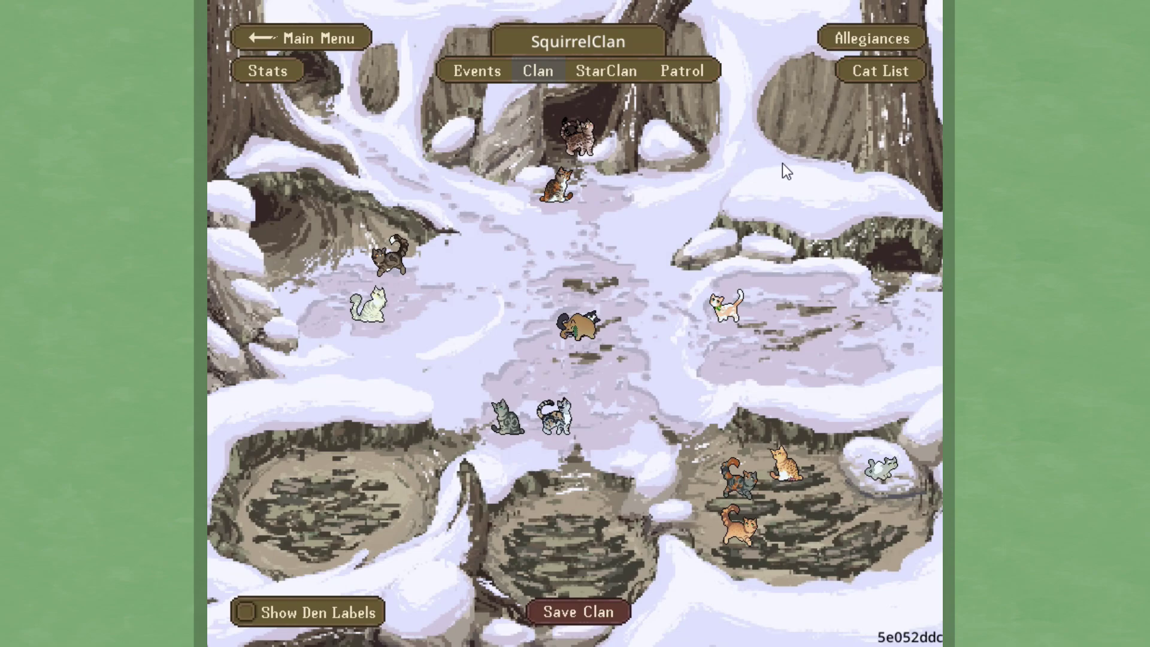